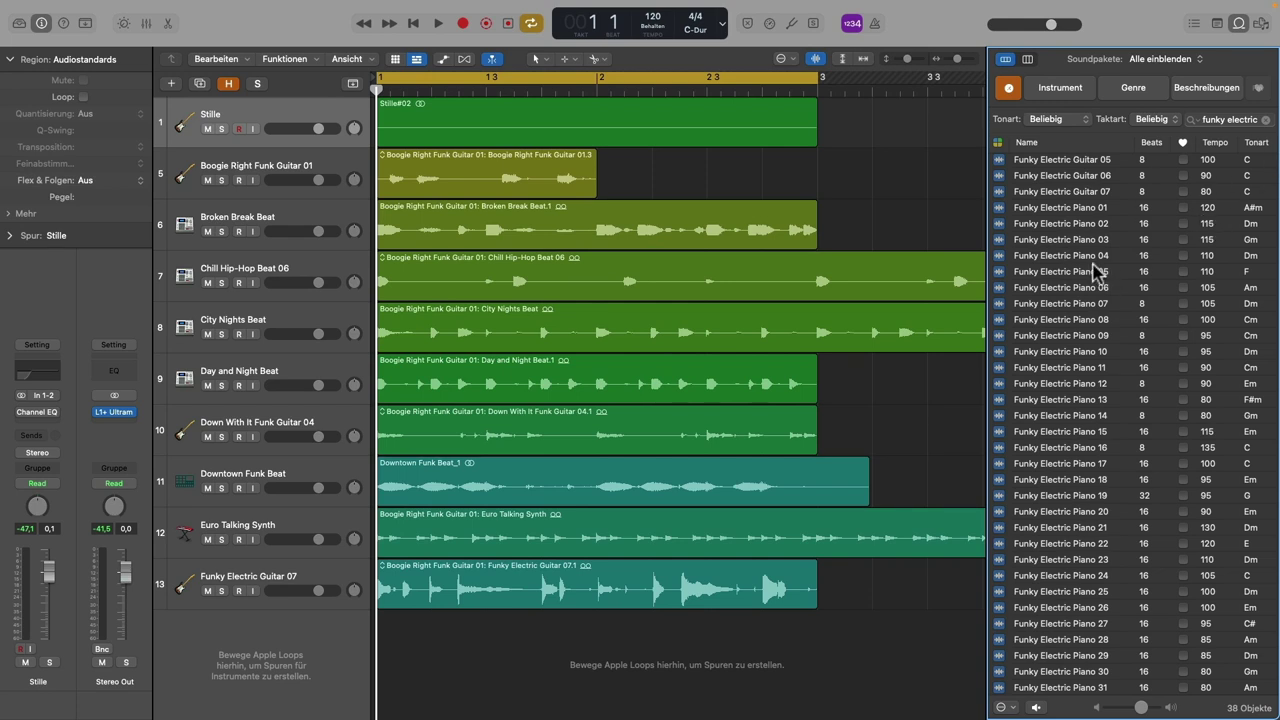
Clear the search text in the loop browser and close the browser
left_click(1268, 121)
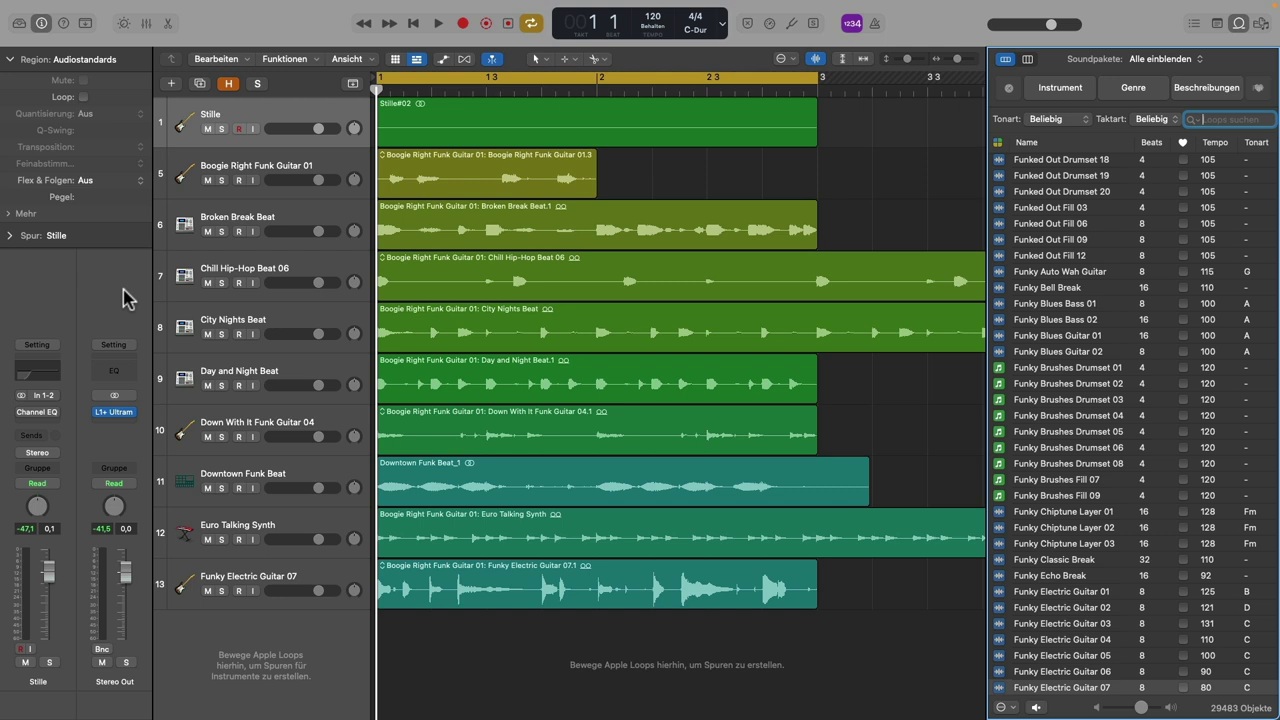
left_click(1239, 24)
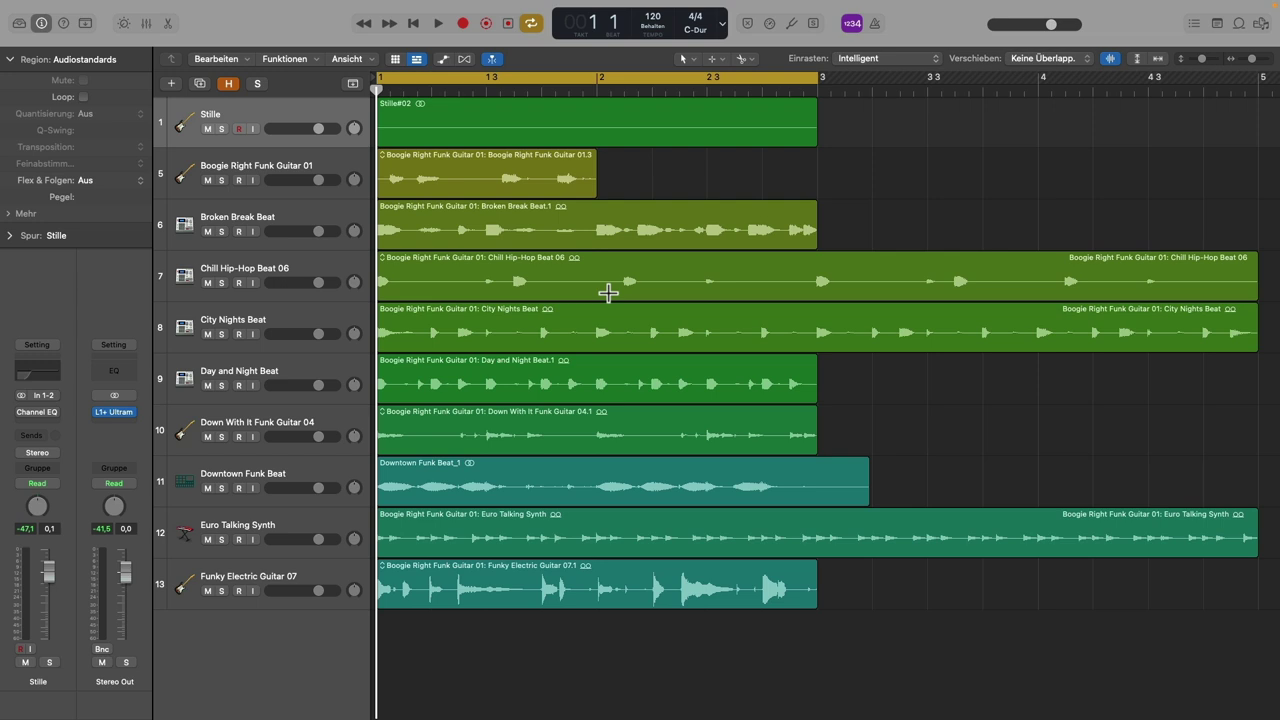
Play back all tracks together from bar 1 past bar 3 with cycle mode switched off
key("space")
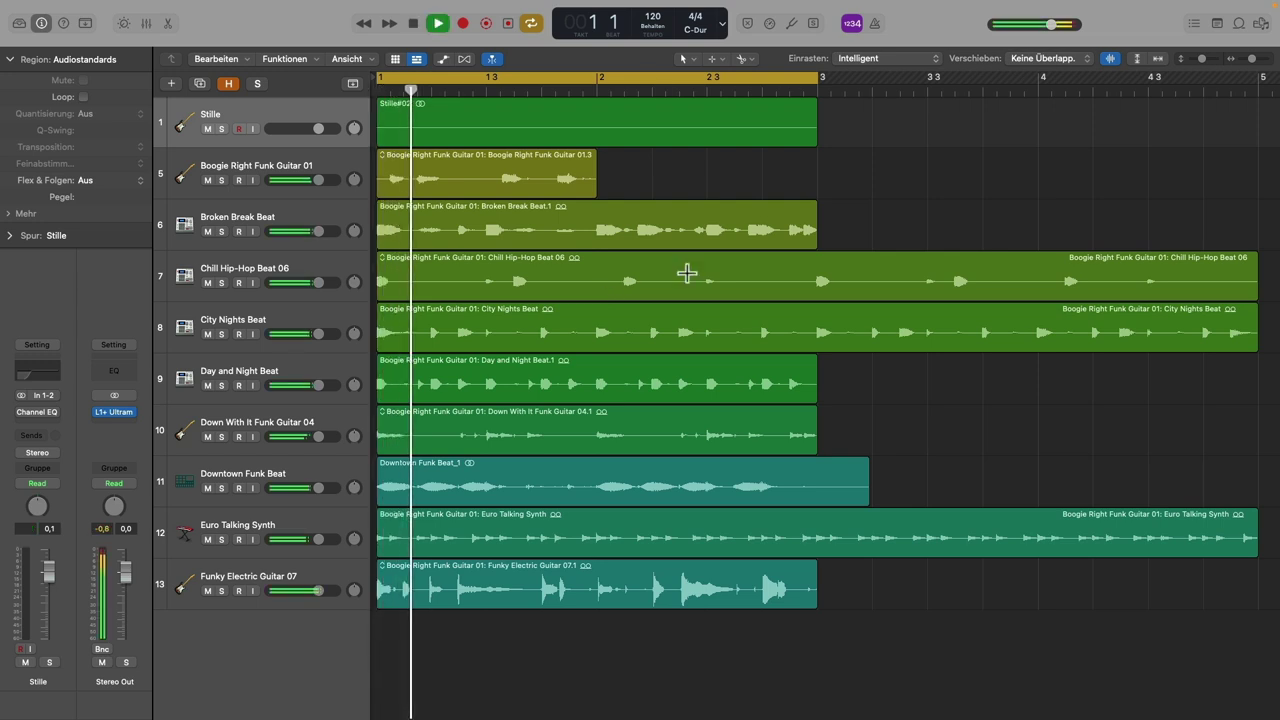
left_click(615, 80)
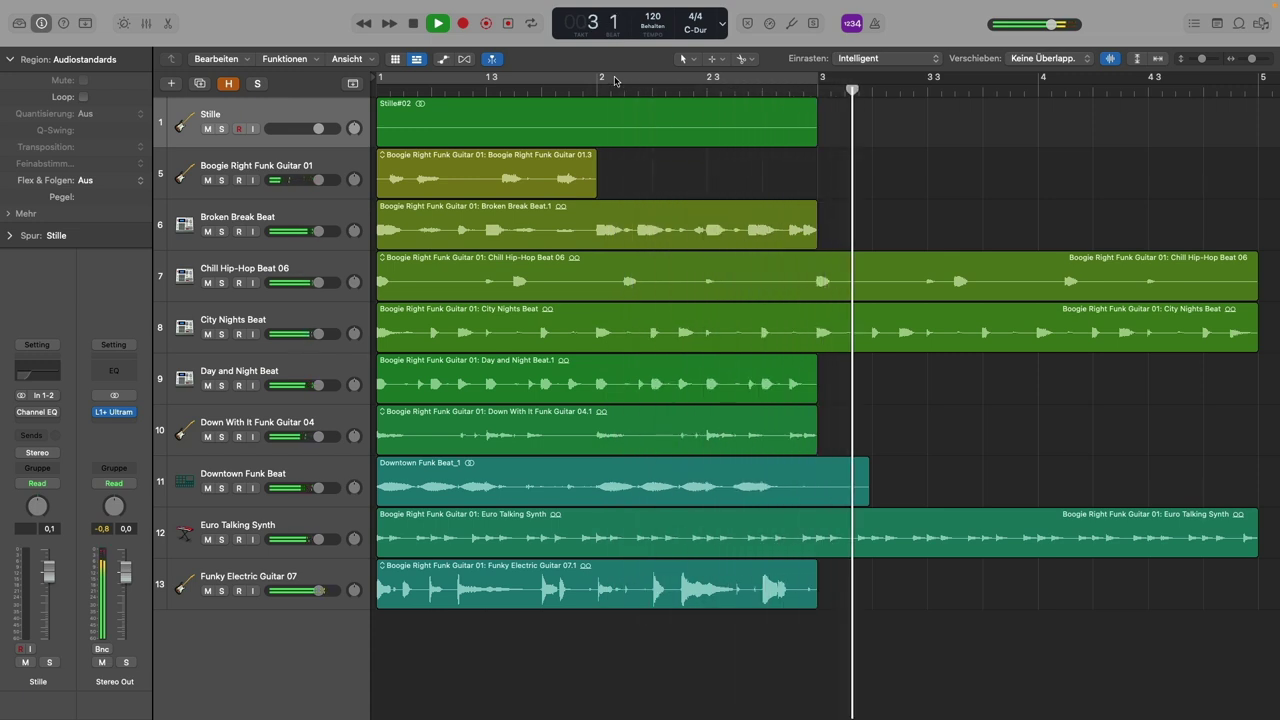
key("space")
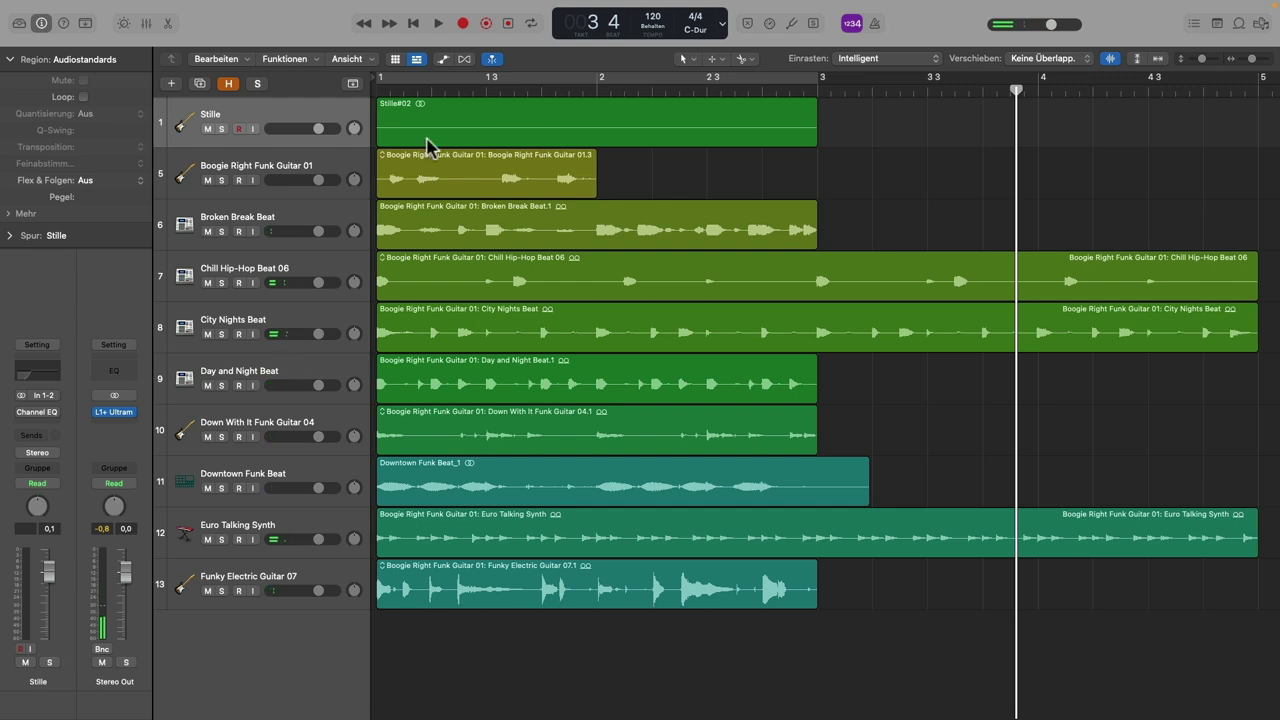
Solo the Stille track and listen to its silent region from the beginning of the project
left_click(303, 114)
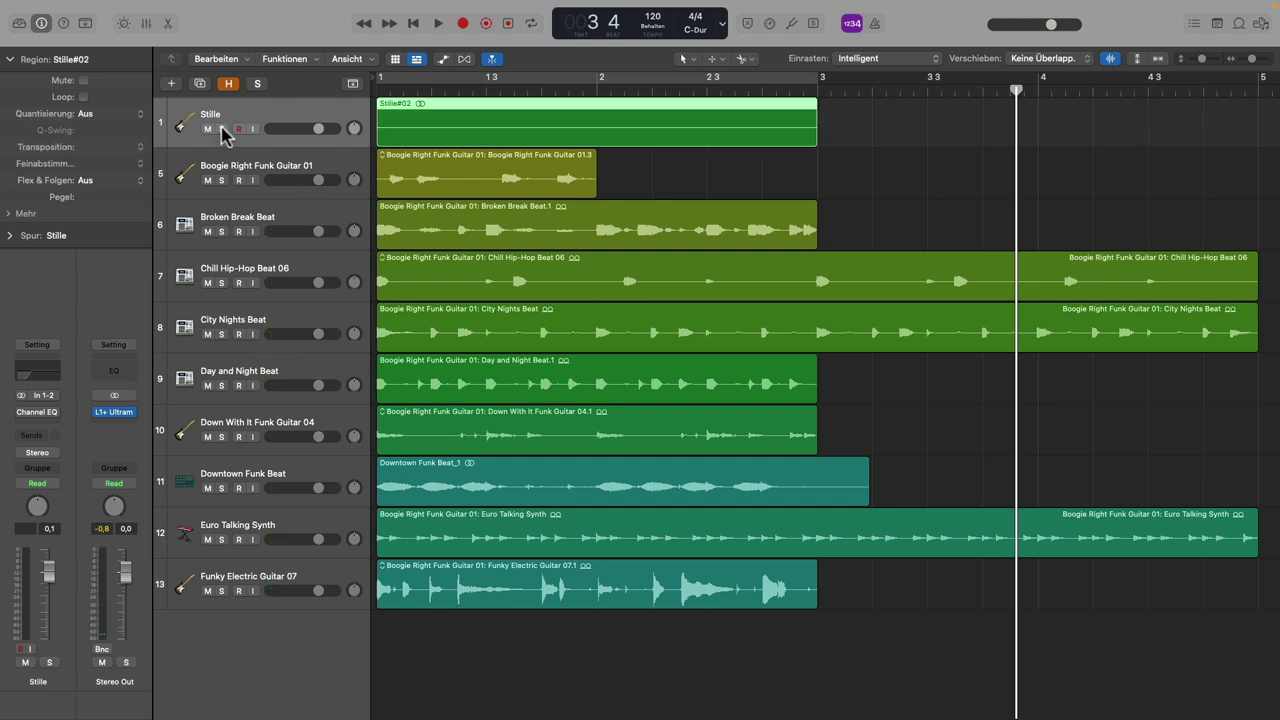
left_click(221, 128)
key("Return")
key("space")
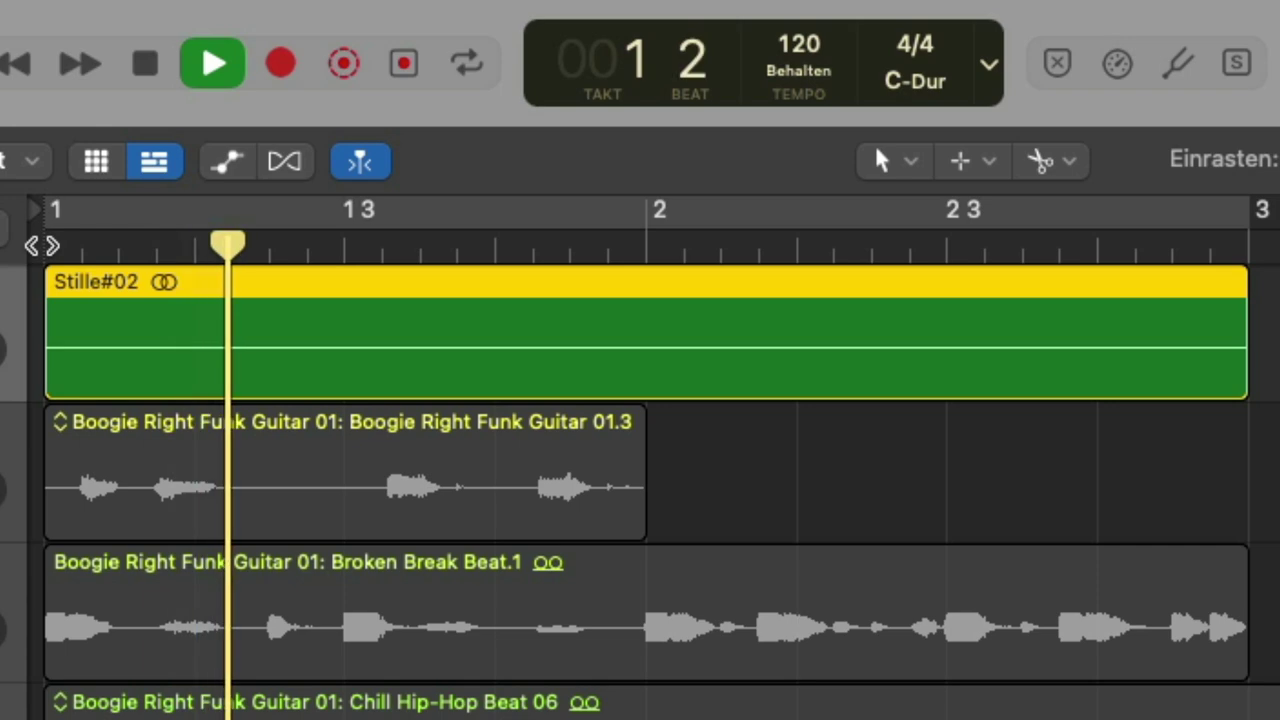
key("space")
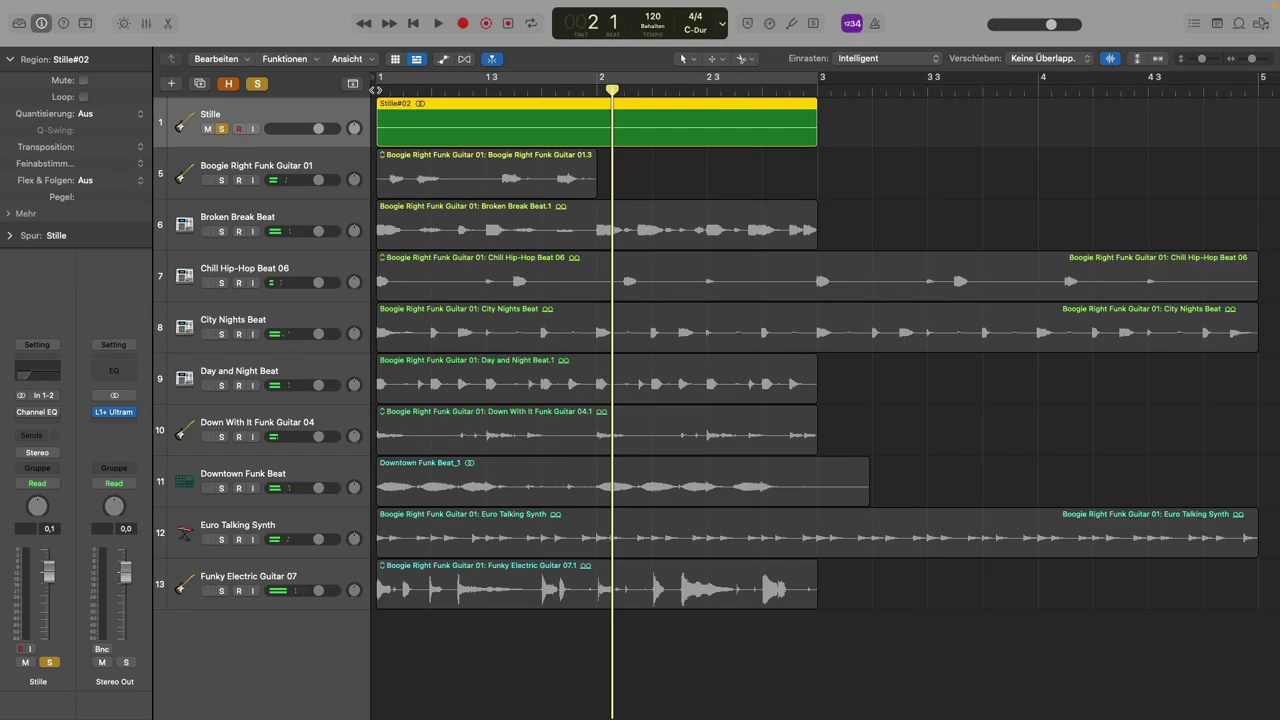
Split the regions that extend past bar 3 at that position and delete the parts beyond it
left_click(848, 172)
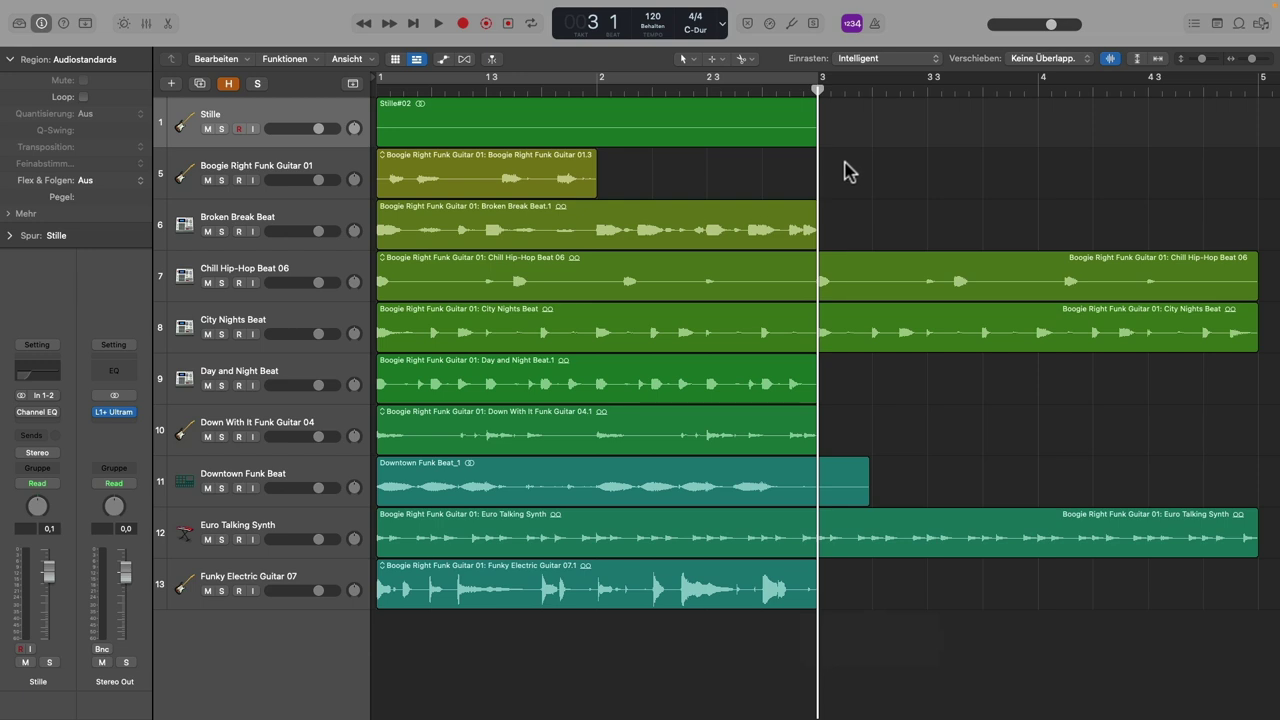
left_click_drag(840, 165, 871, 586)
key("super+t")
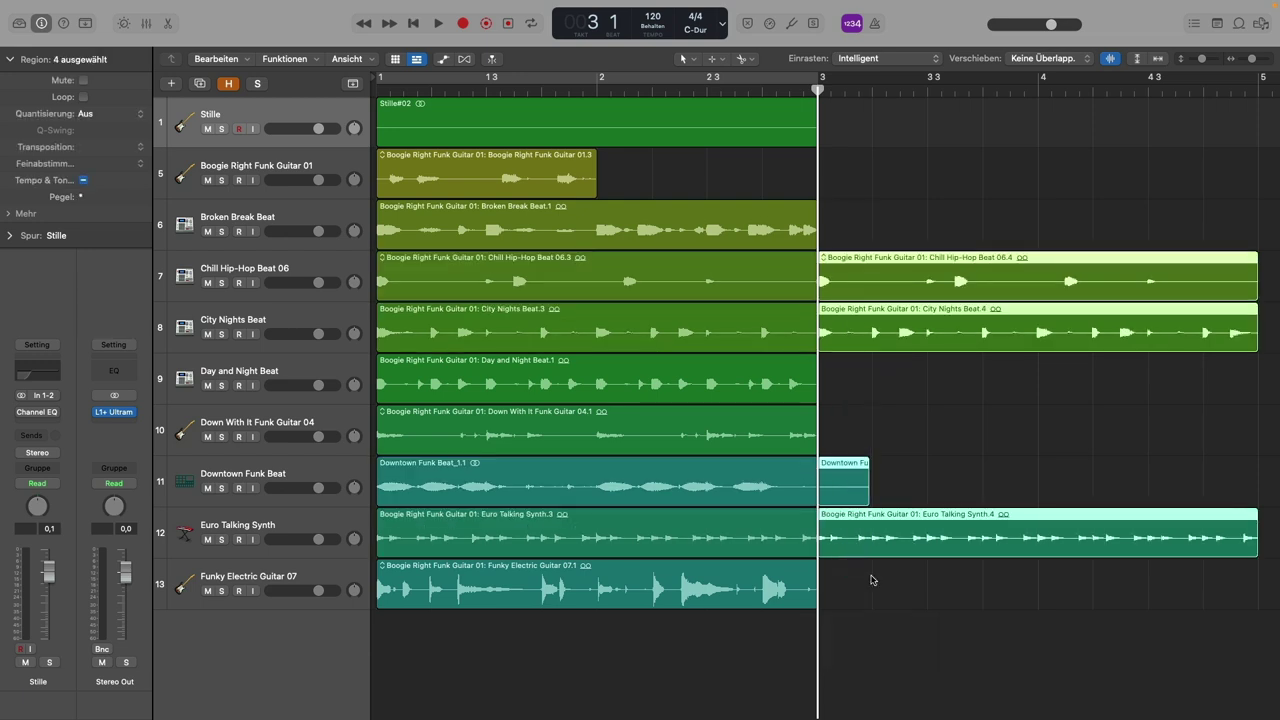
key("Delete")
Repeat the Boogie Right Funk Guitar 01 region once so that it fills bars 1 and 2
left_click(530, 162)
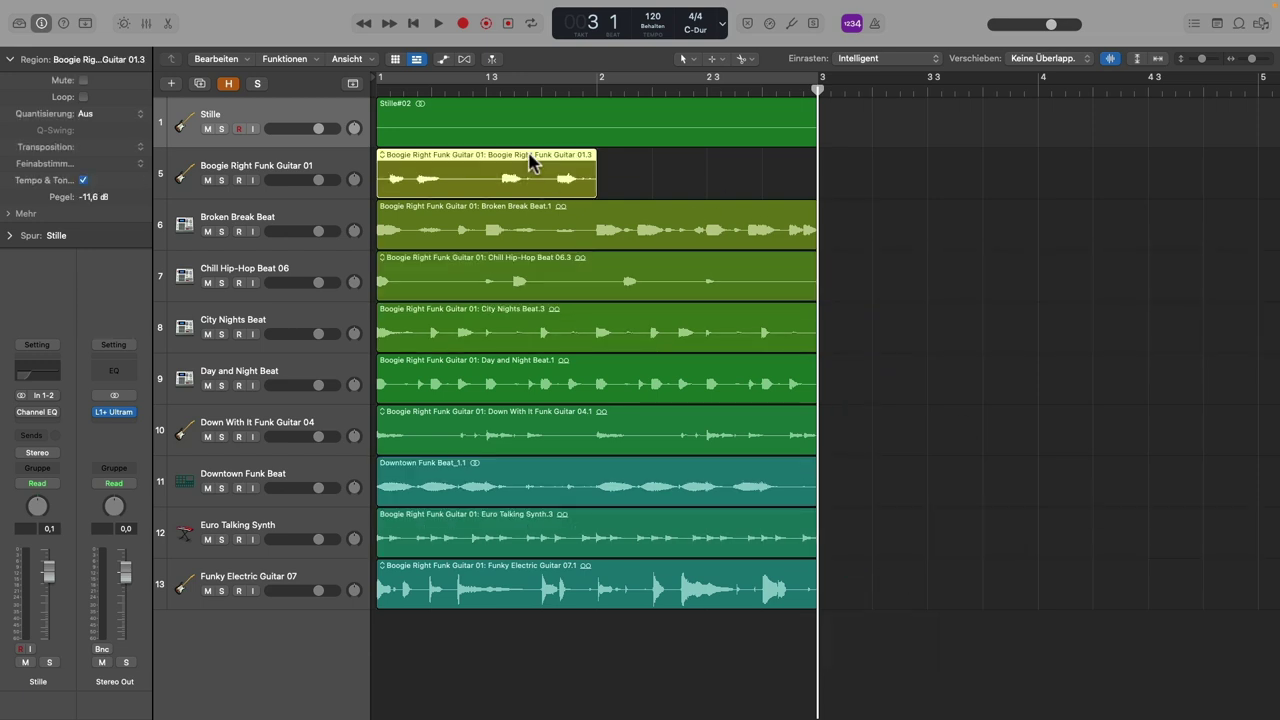
key("super+r")
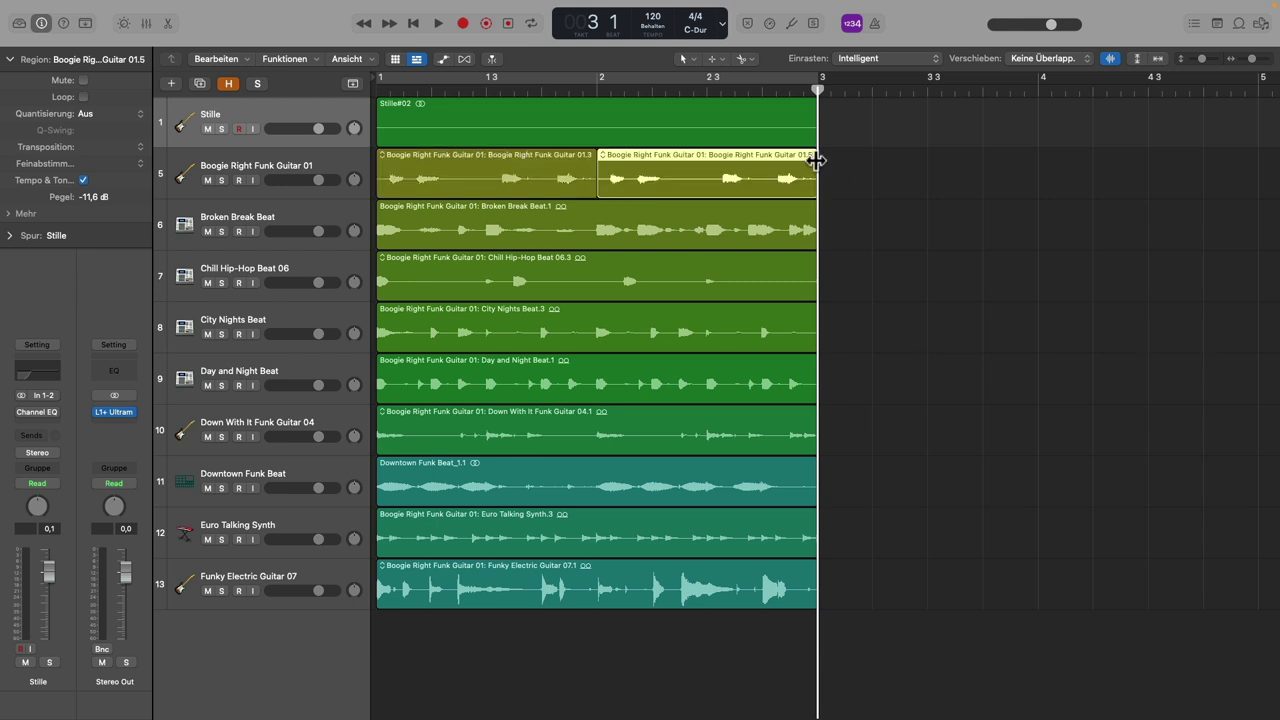
left_click_drag(818, 155, 834, 178)
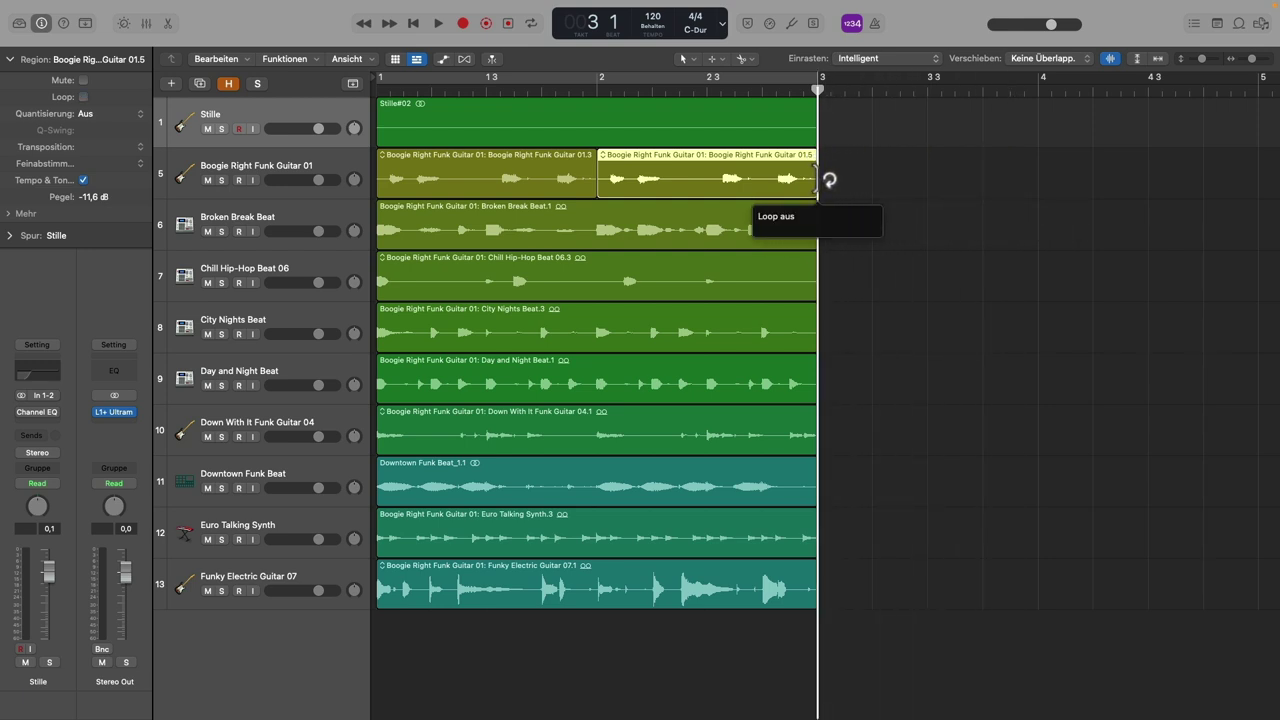
left_click(867, 175)
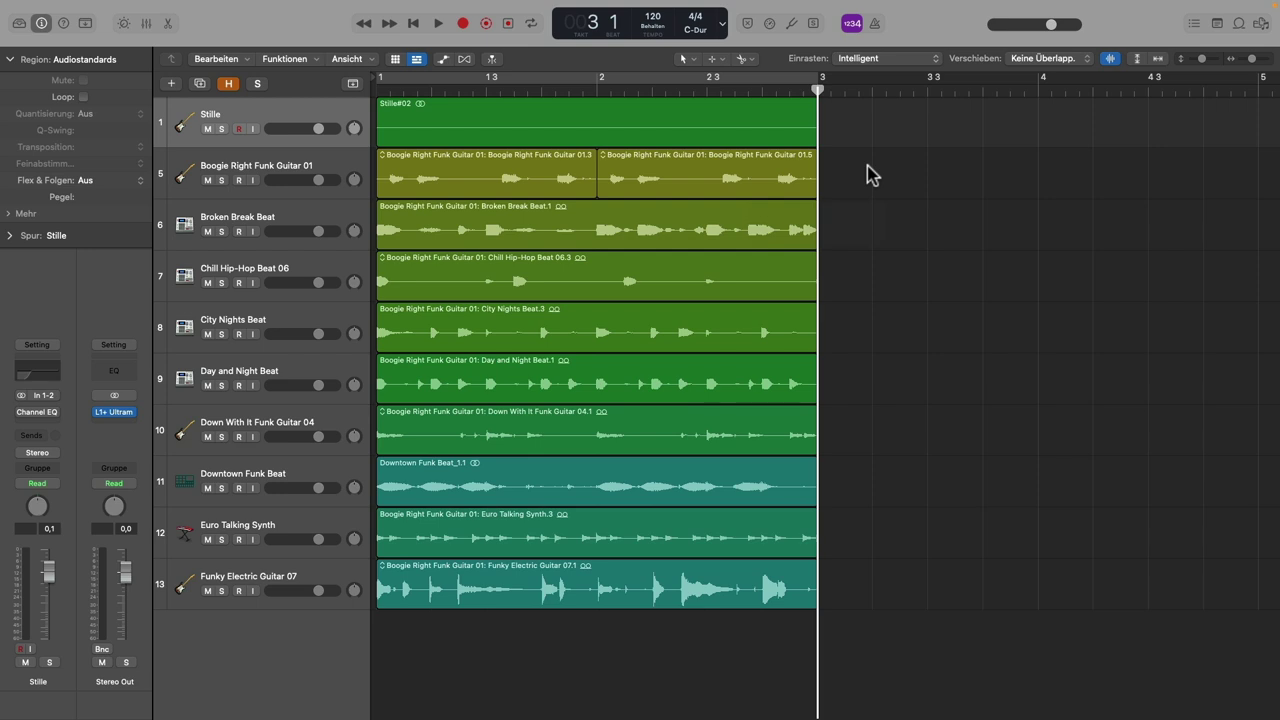
Select the regions on all tracks and pack them into one take folder on the Stille track
left_click_drag(902, 114, 630, 604)
left_click_drag(851, 117, 492, 638)
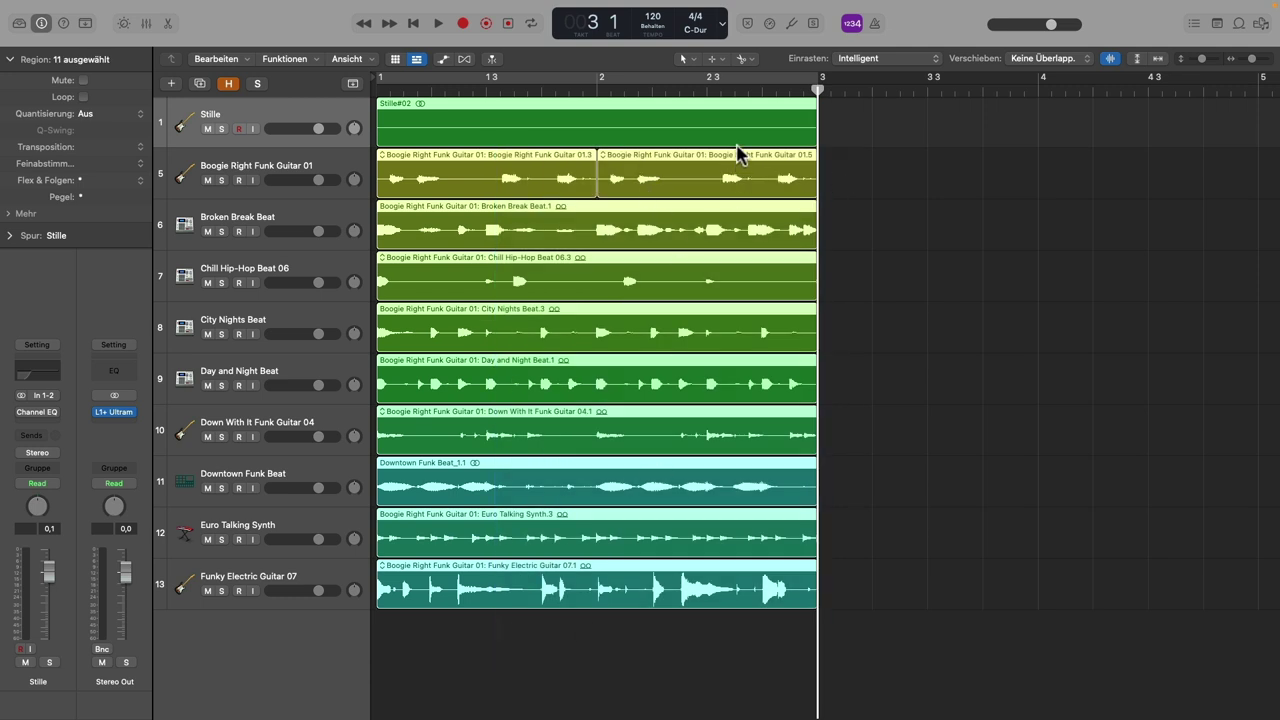
right_click(659, 105)
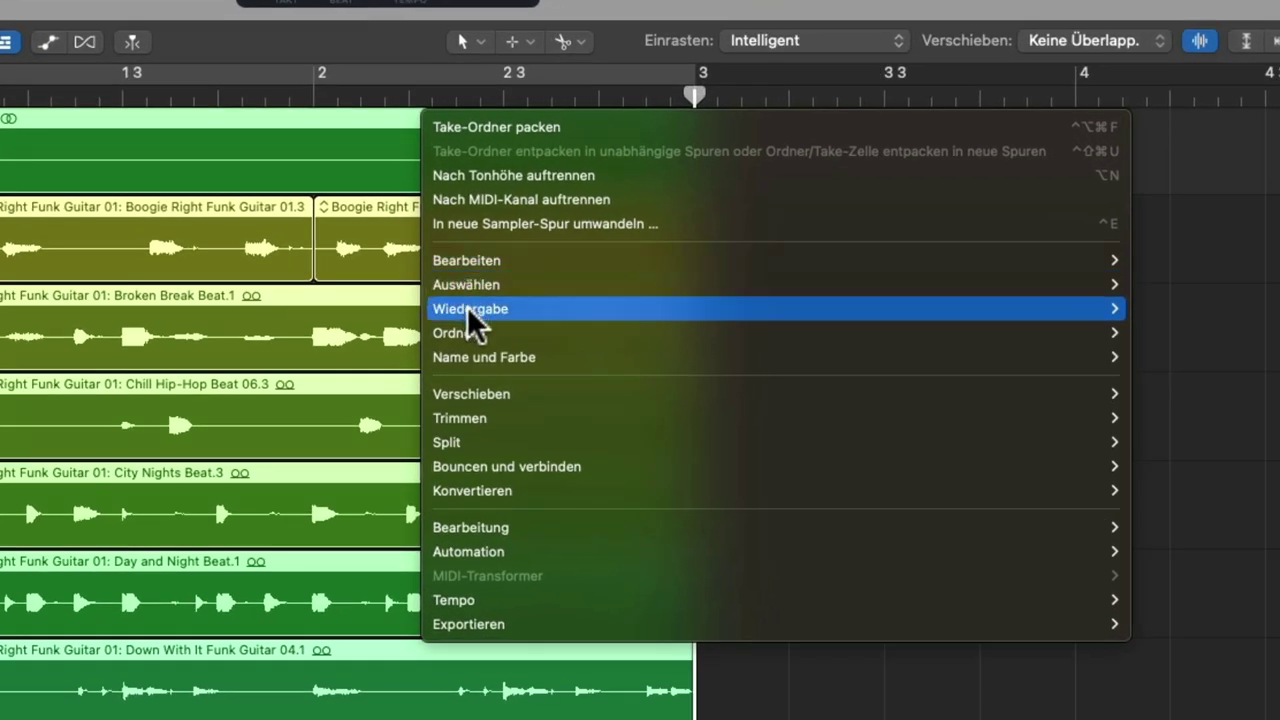
mouse_move(695, 227)
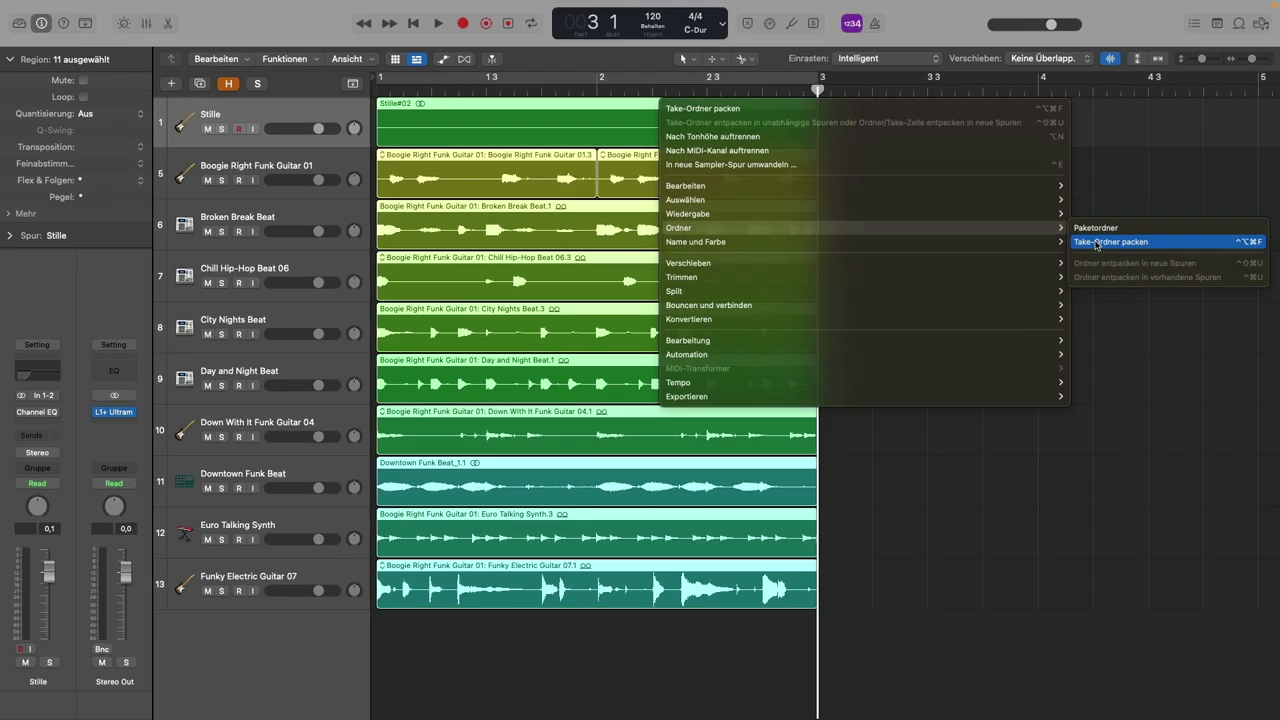
left_click(1177, 358)
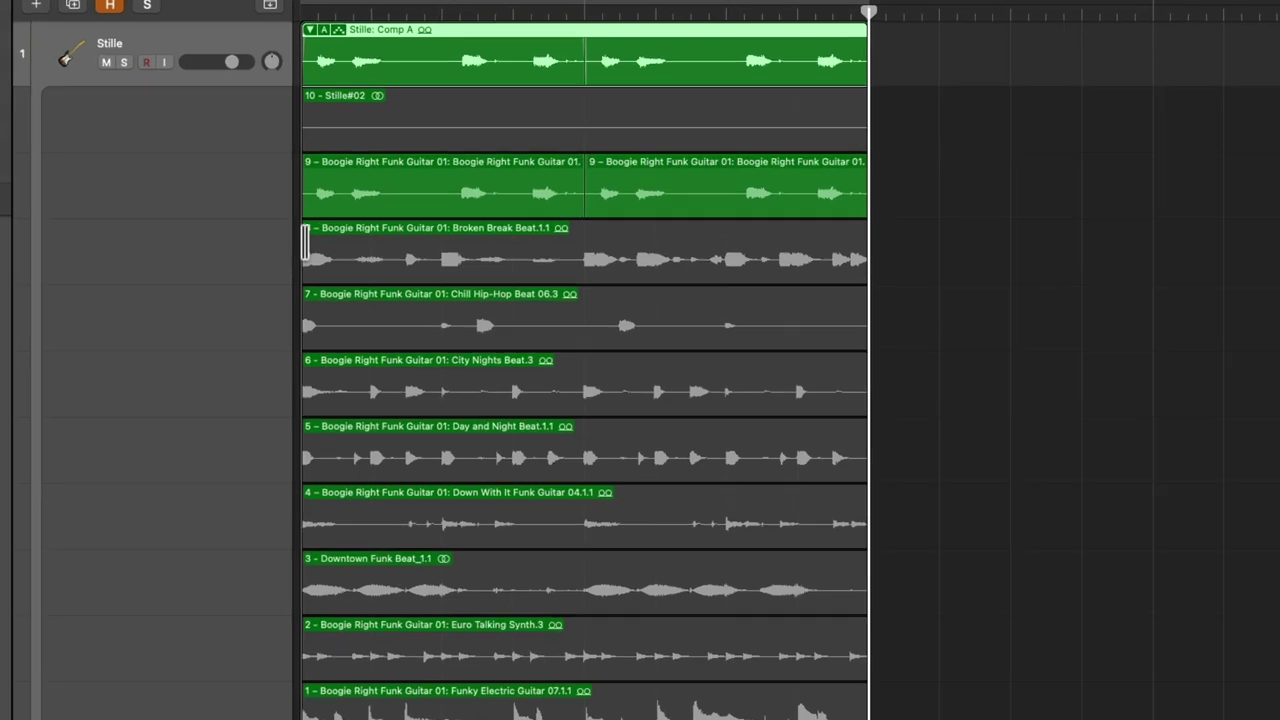
Try comping short sections from the Broken Break Beat and Chill Hip-Hop Beat 06 takes
left_click_drag(379, 212, 420, 275)
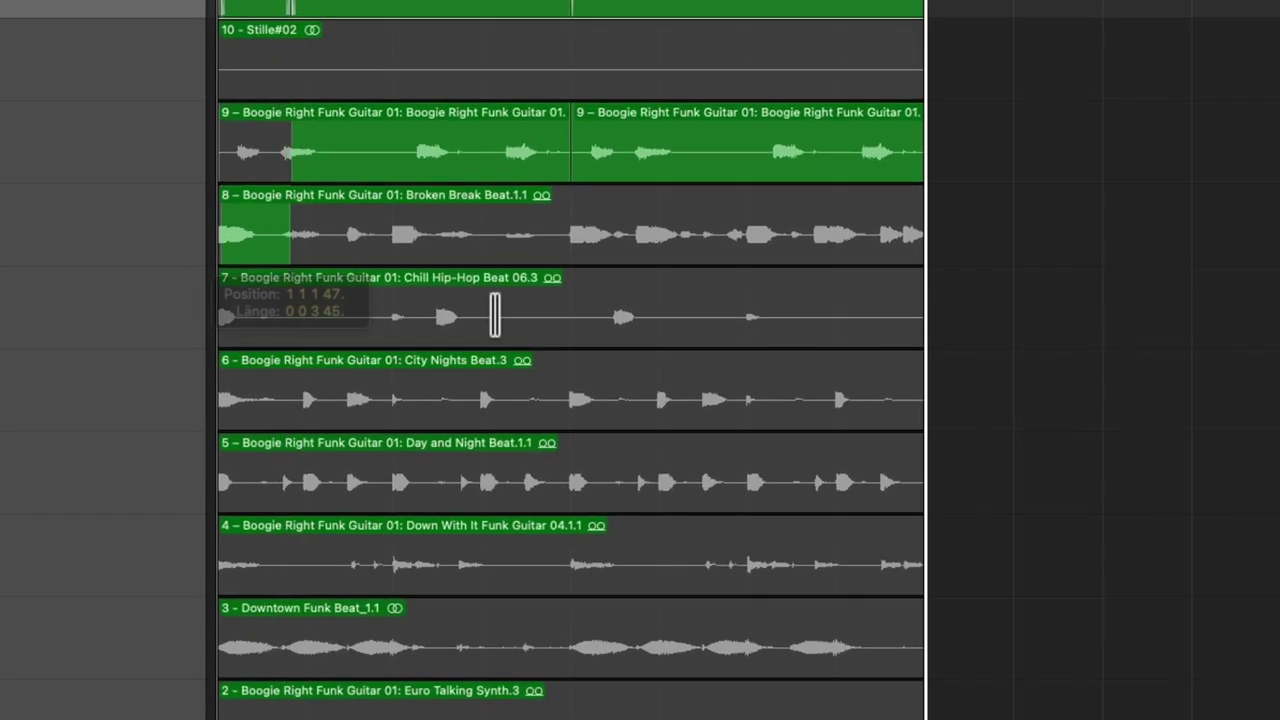
left_click_drag(489, 297, 355, 300)
left_click_drag(670, 300, 607, 312)
left_click_drag(729, 224, 779, 225)
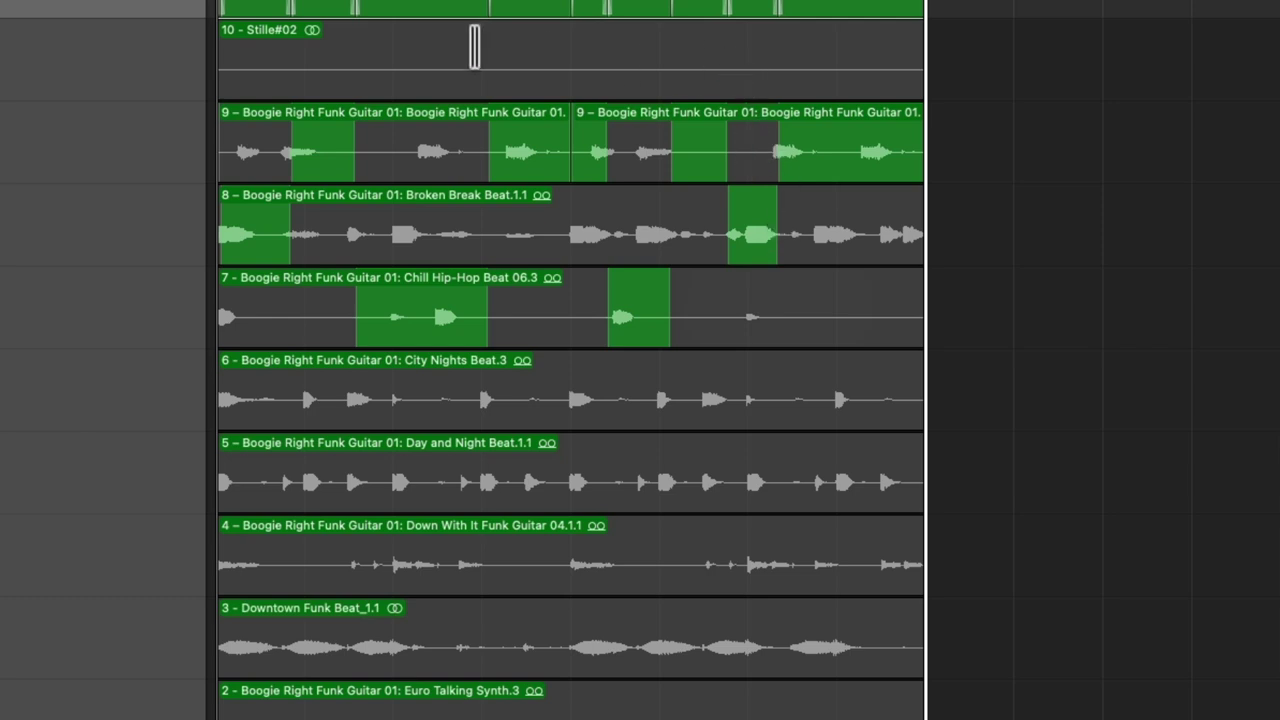
Make the silent Stille#02 take active over the full two bars of the comp
left_click_drag(224, 35, 914, 145)
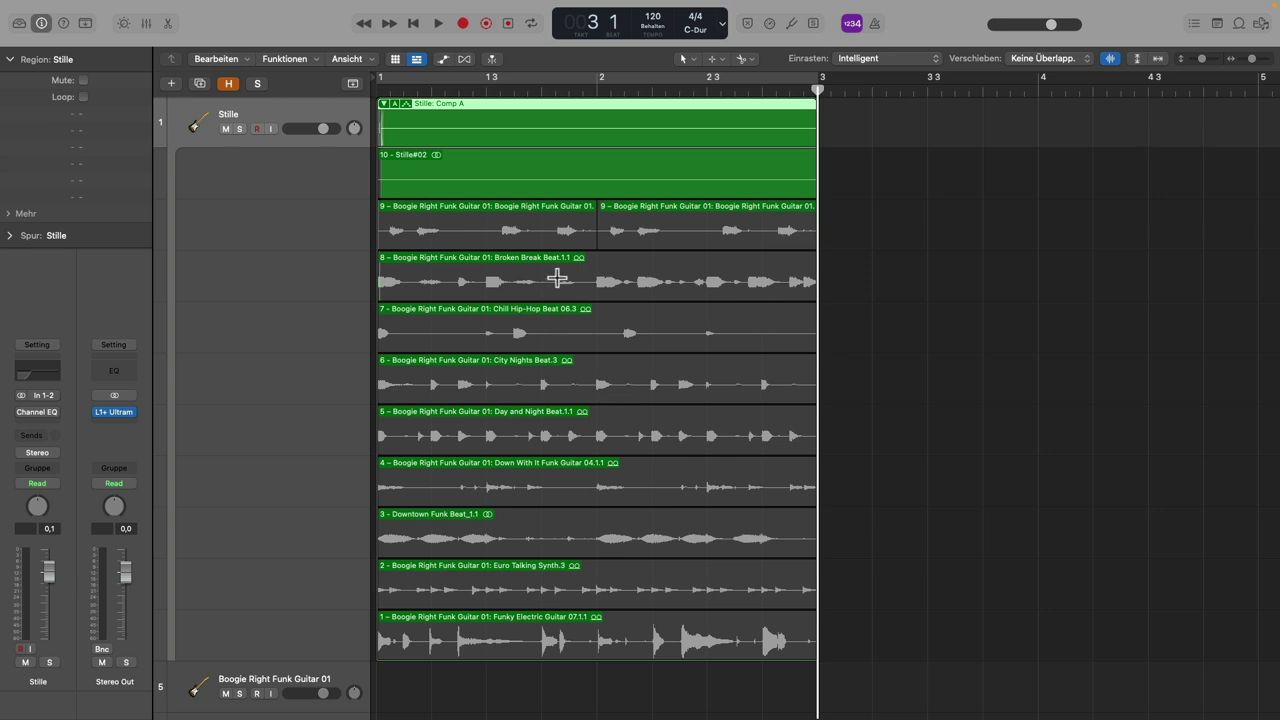
left_click(388, 164)
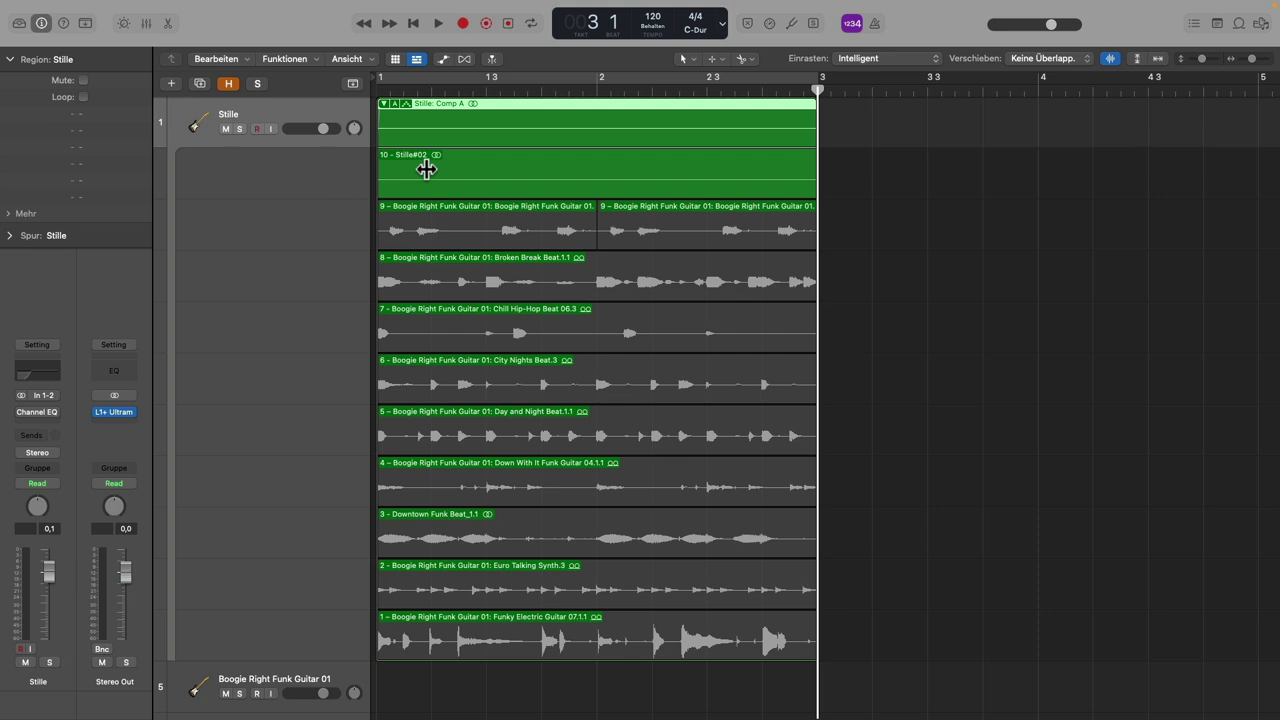
Turn on cycle mode and, during playback, comp short sections from the hip-hop, downtown funk, guitar, broken break and synth takes into the silence
key("c")
key("space")
left_click_drag(392, 333, 376, 330)
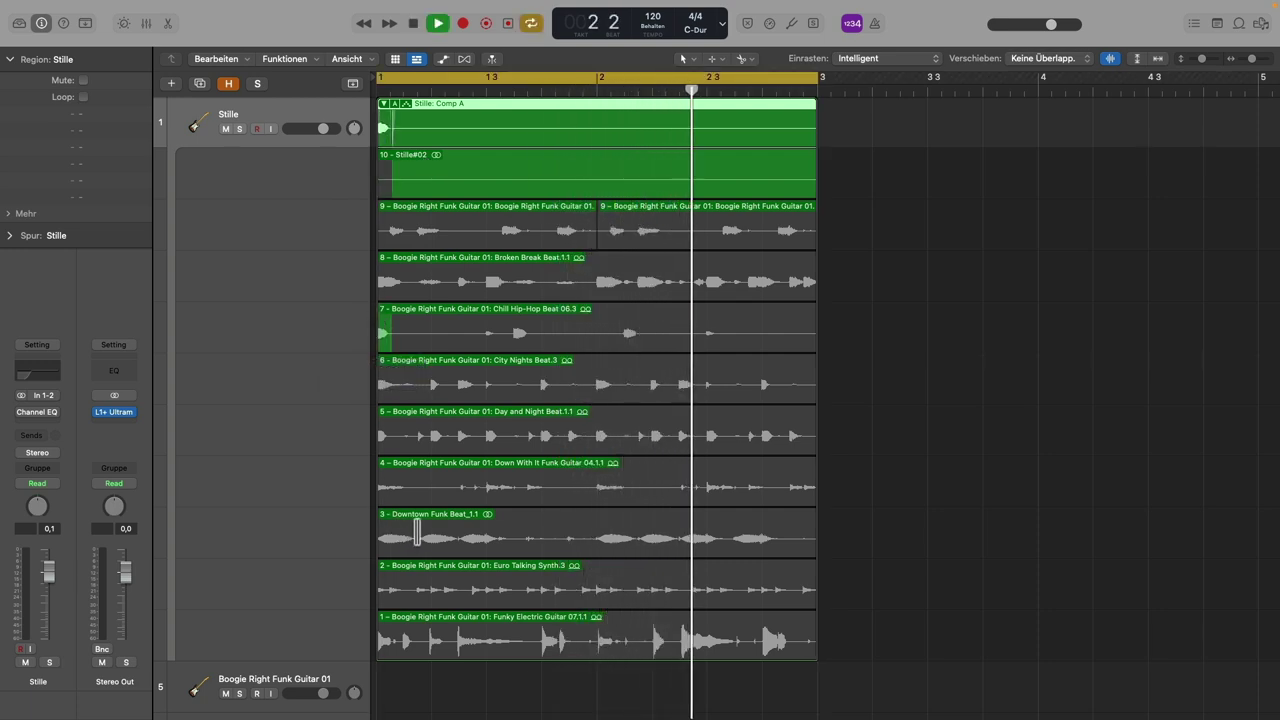
left_click_drag(416, 531, 456, 540)
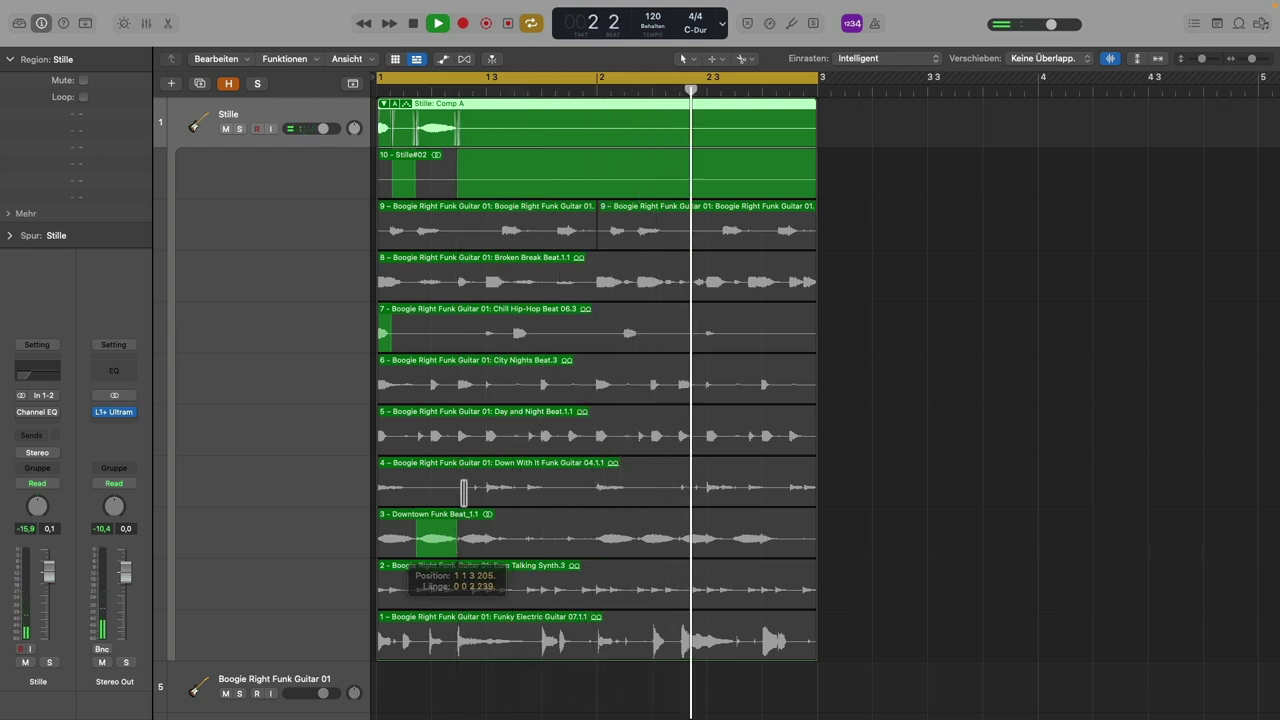
left_click_drag(458, 484, 472, 496)
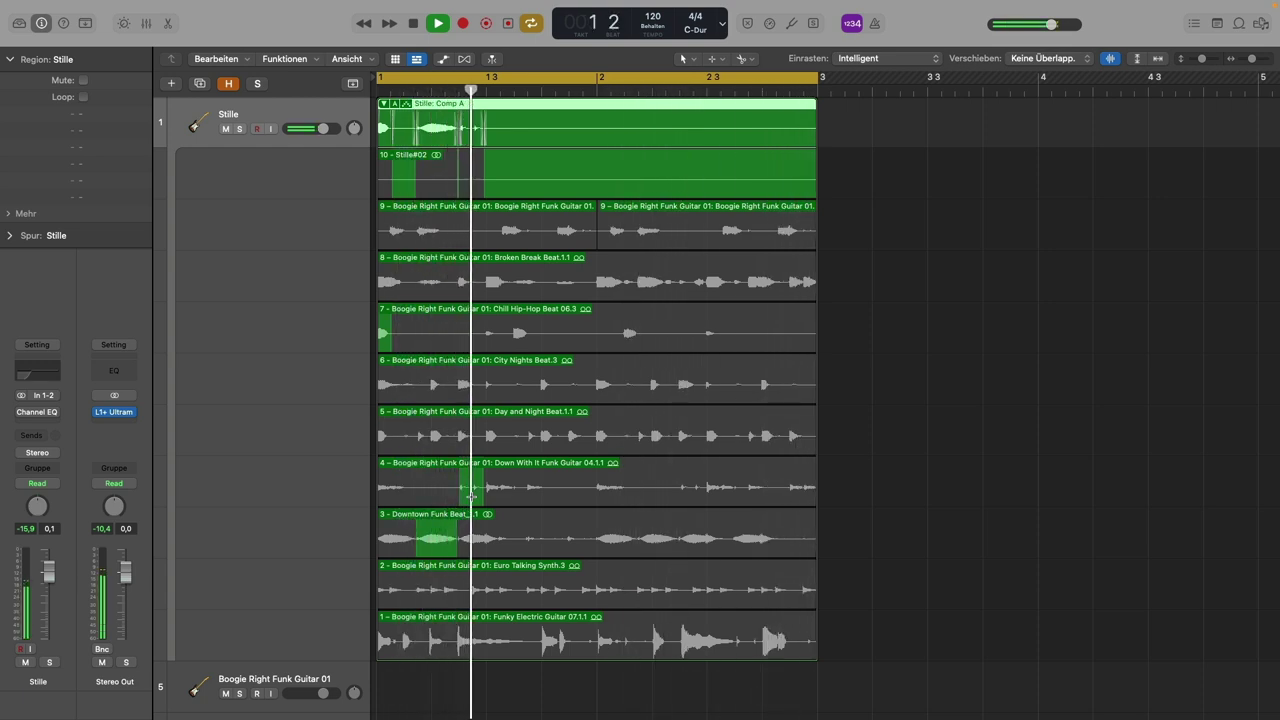
left_click_drag(705, 488, 720, 488)
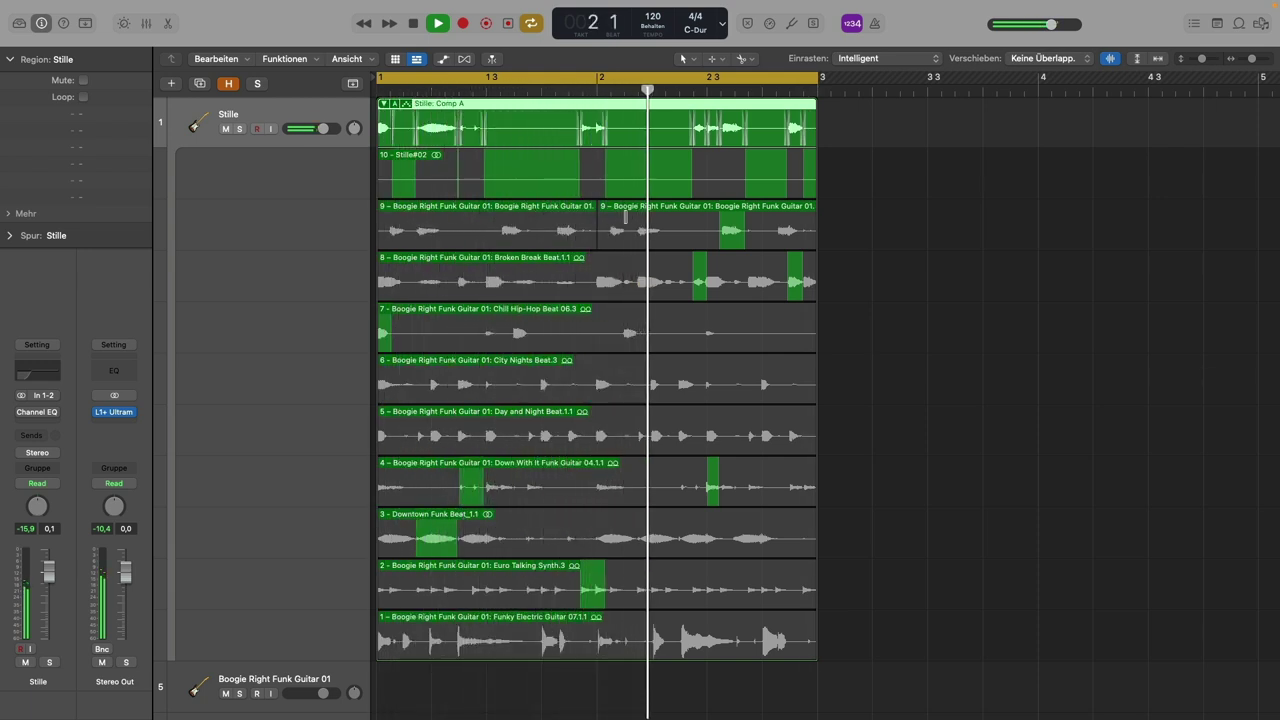
key("space")
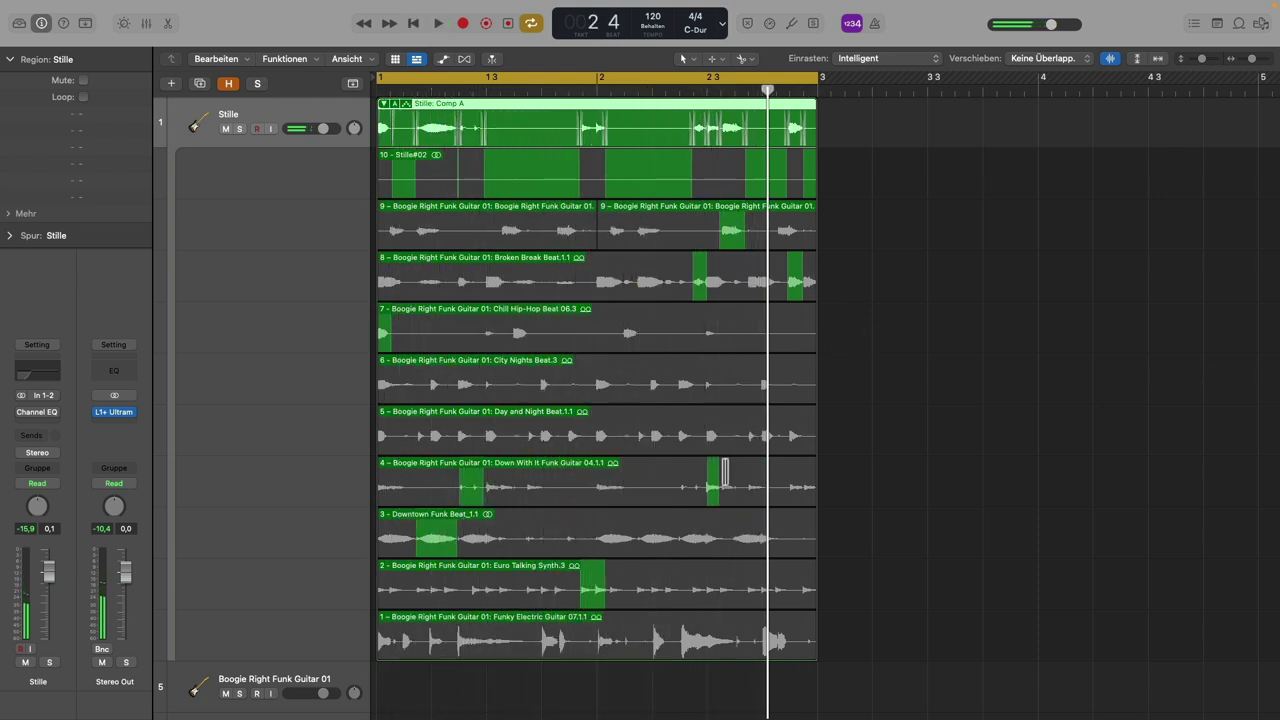
left_click(706, 470)
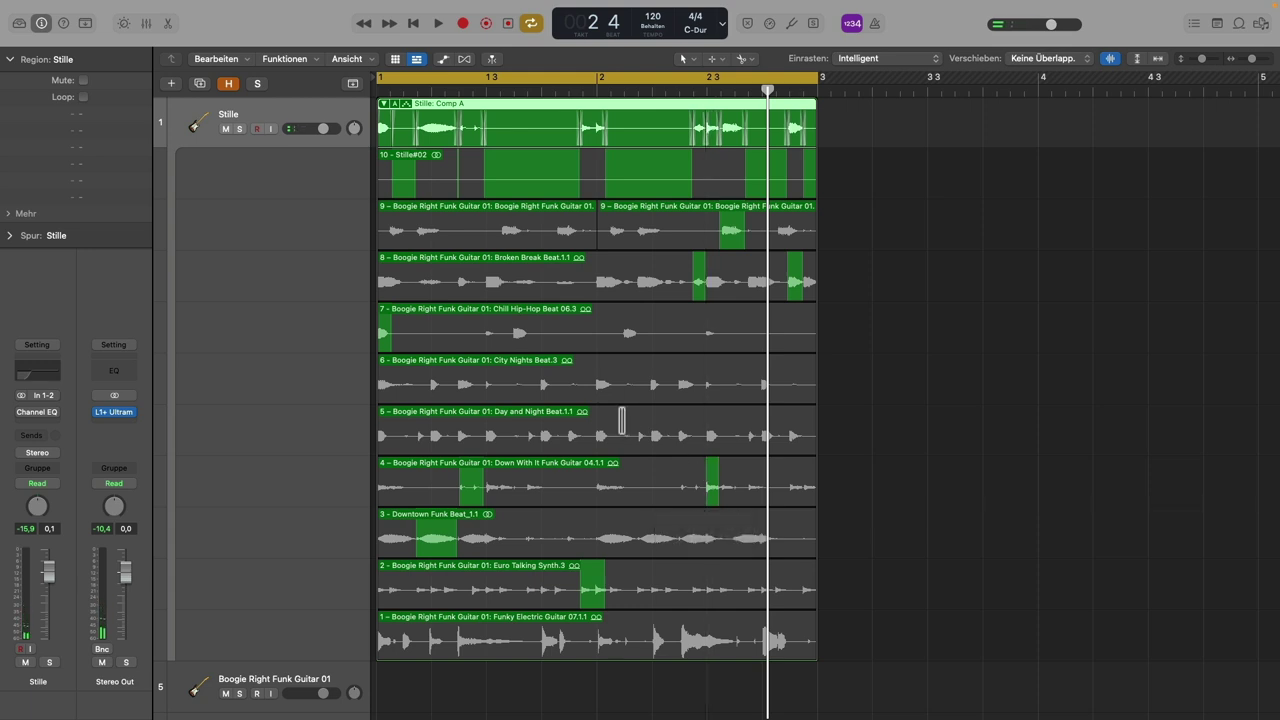
Collapse the take folder, duplicate the Stille track and copy the folder onto the new track at bar 1
left_click(384, 104)
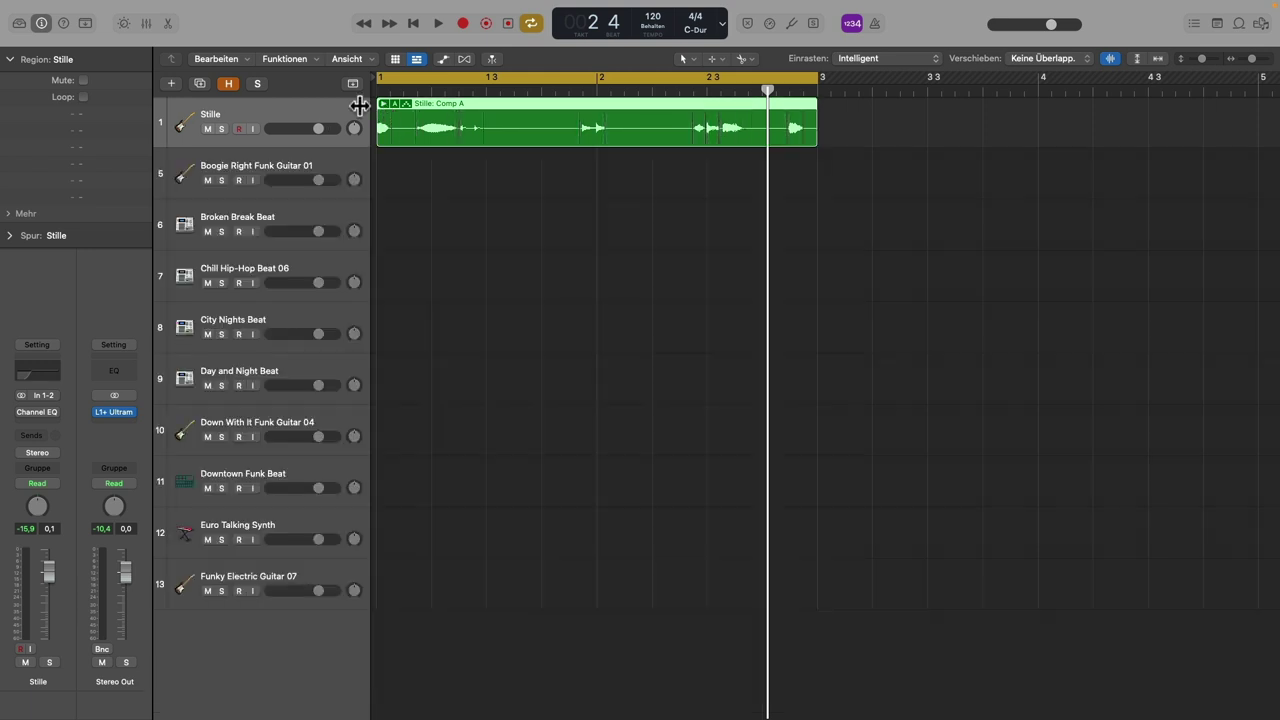
left_click(200, 85)
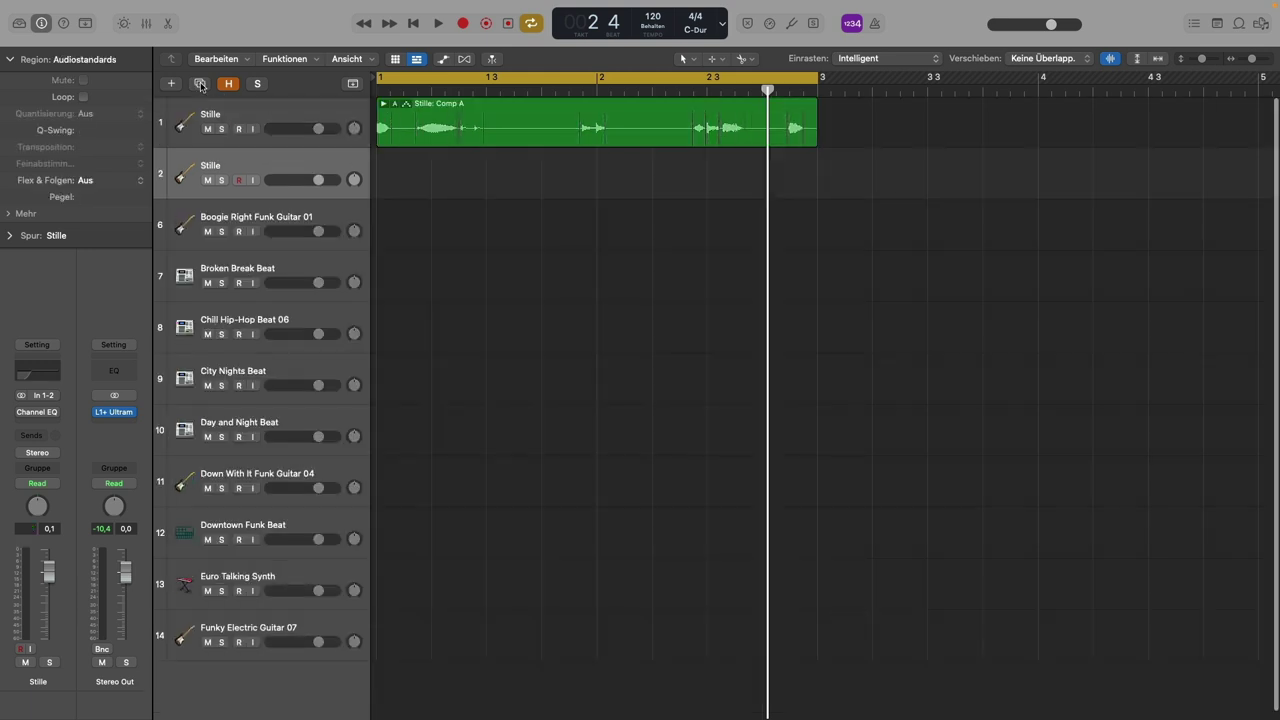
left_click(480, 112)
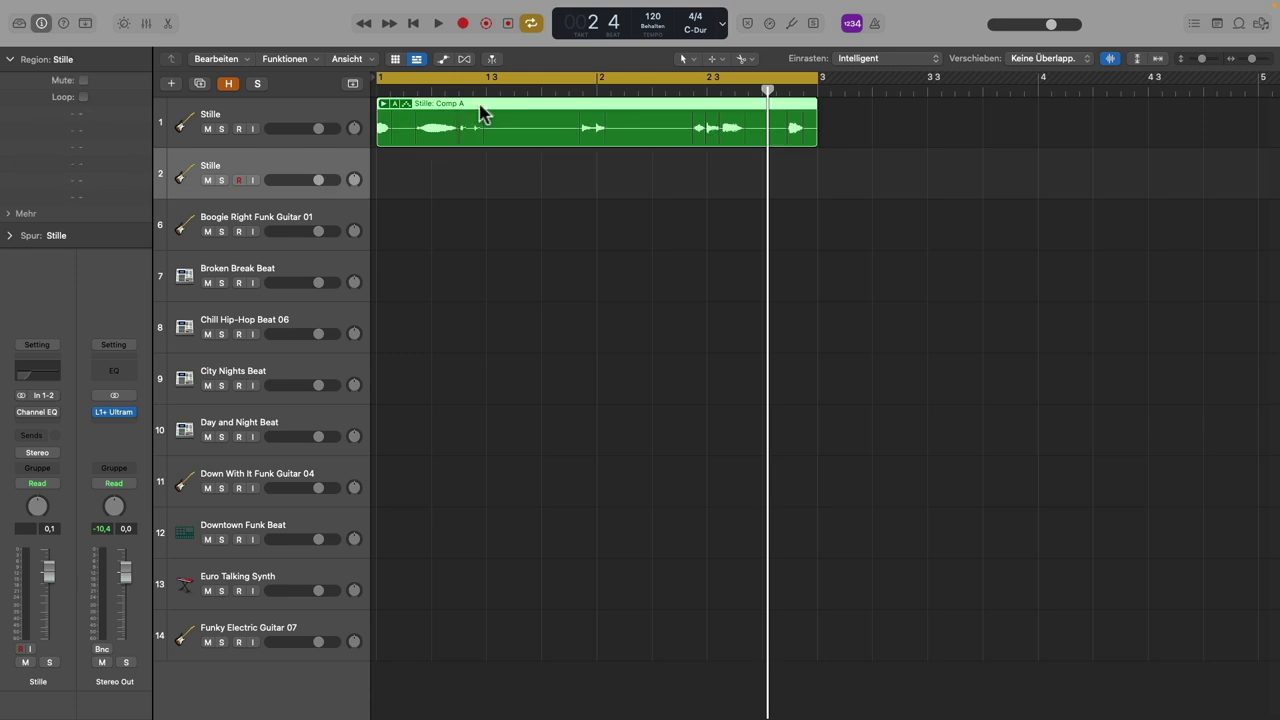
left_click_drag(480, 108, 486, 175)
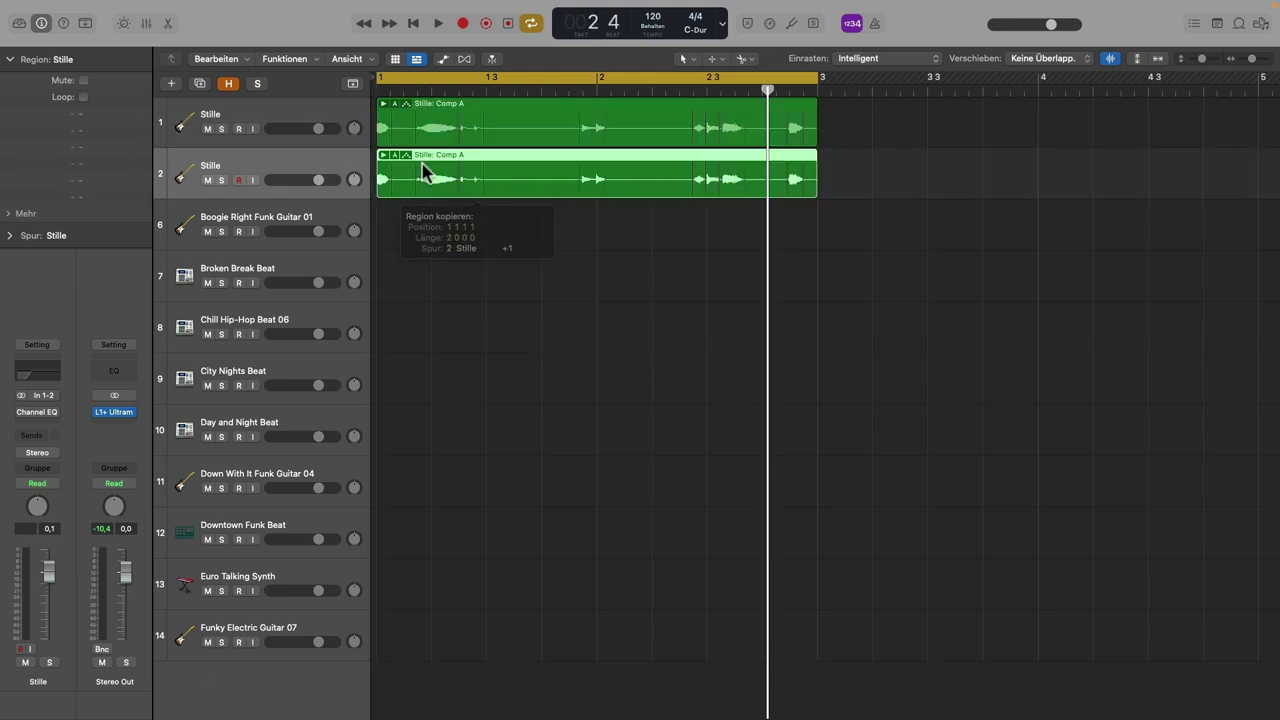
Expand the copied take folder, comp extra short City Nights, Day and Night, Broken Break, synth and Funky Electric Guitar sections during playback, and collapse it
left_click(383, 156)
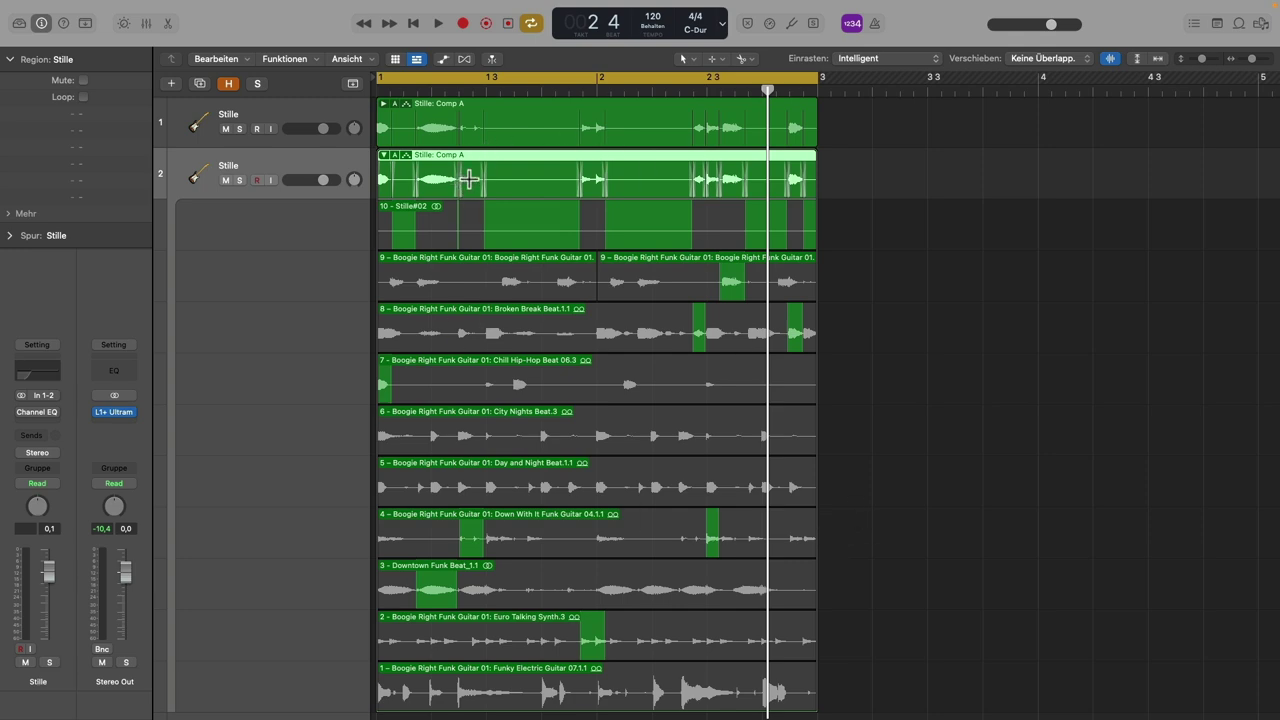
left_click(946, 474, "ctrl+alt")
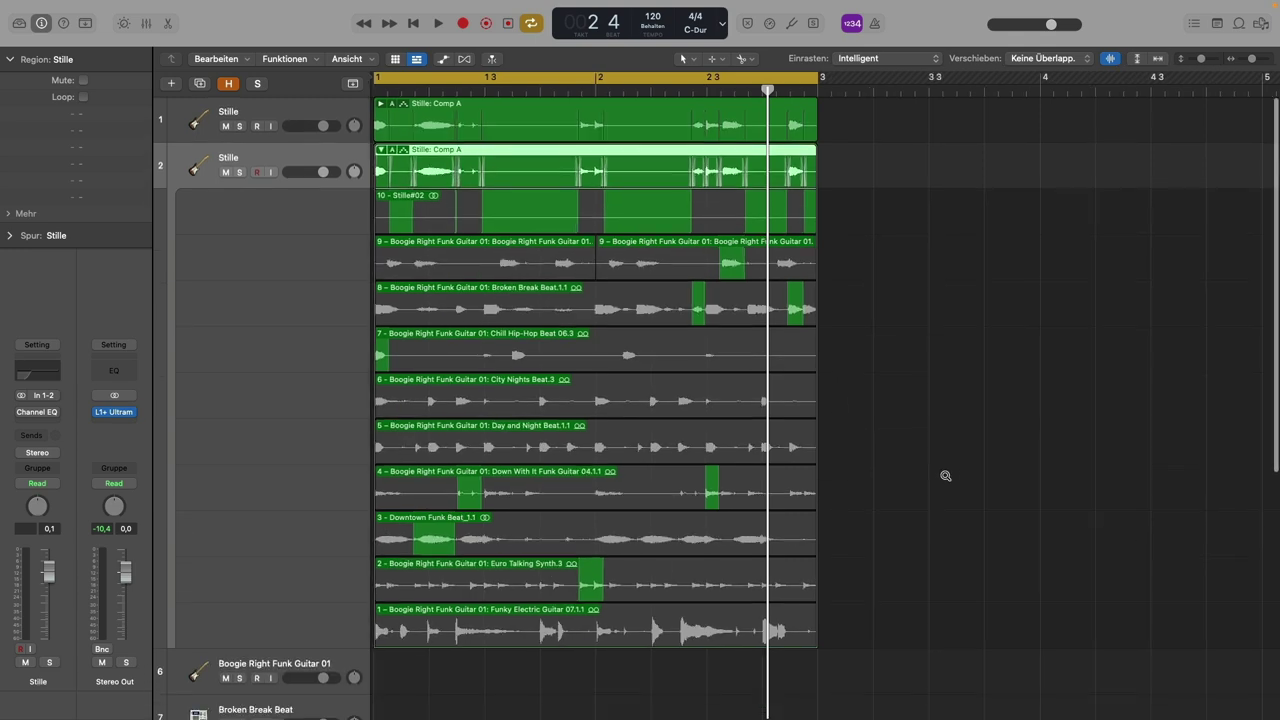
key("space")
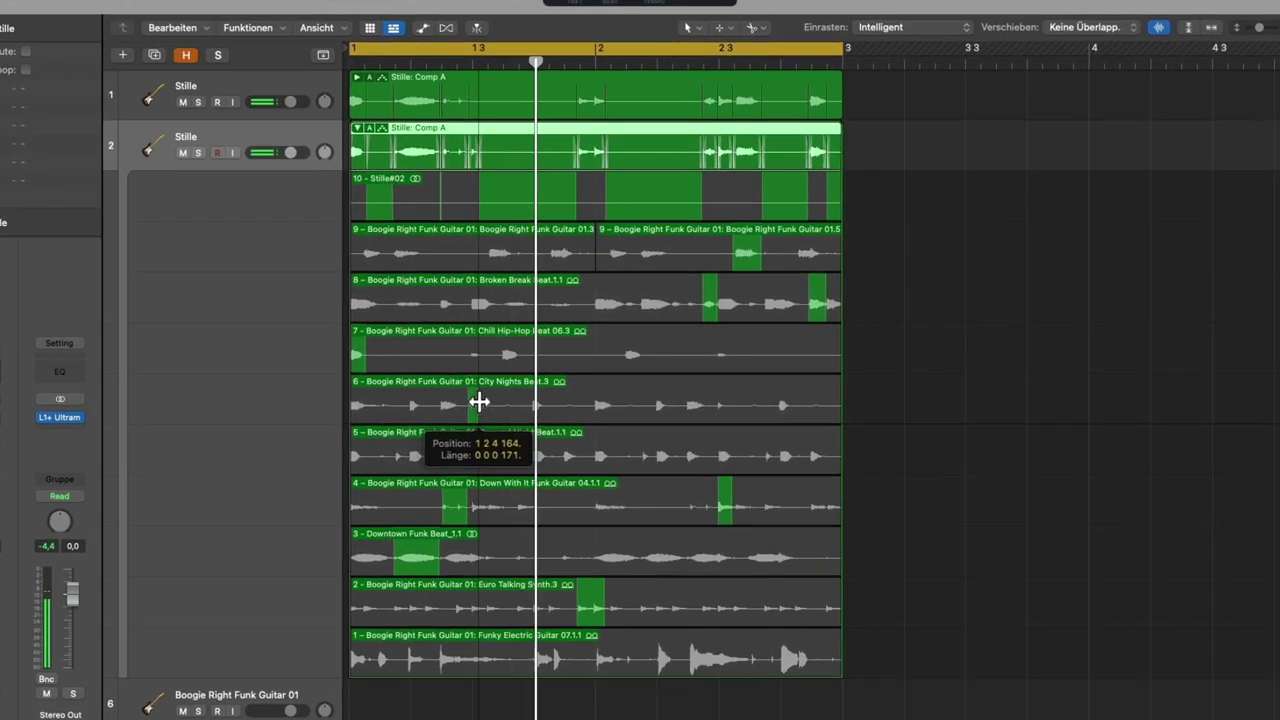
left_click_drag(524, 460, 589, 449)
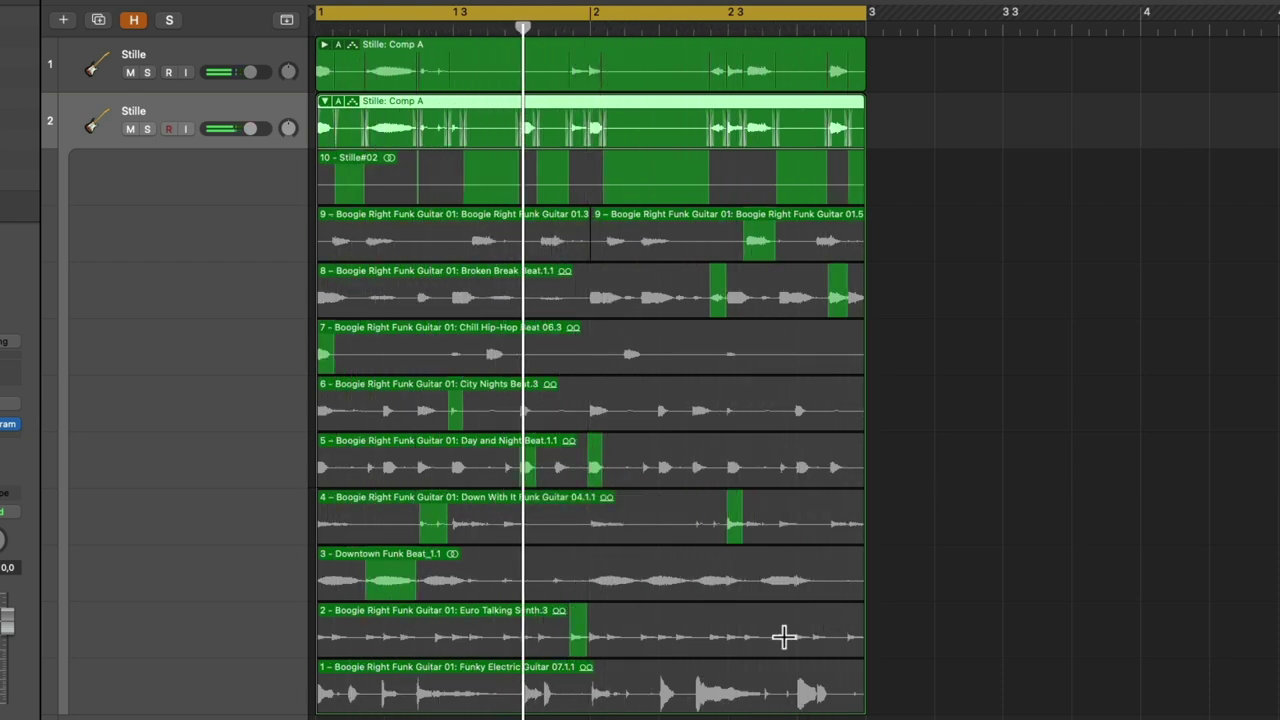
left_click_drag(845, 645, 863, 626)
left_click_drag(795, 684, 838, 697)
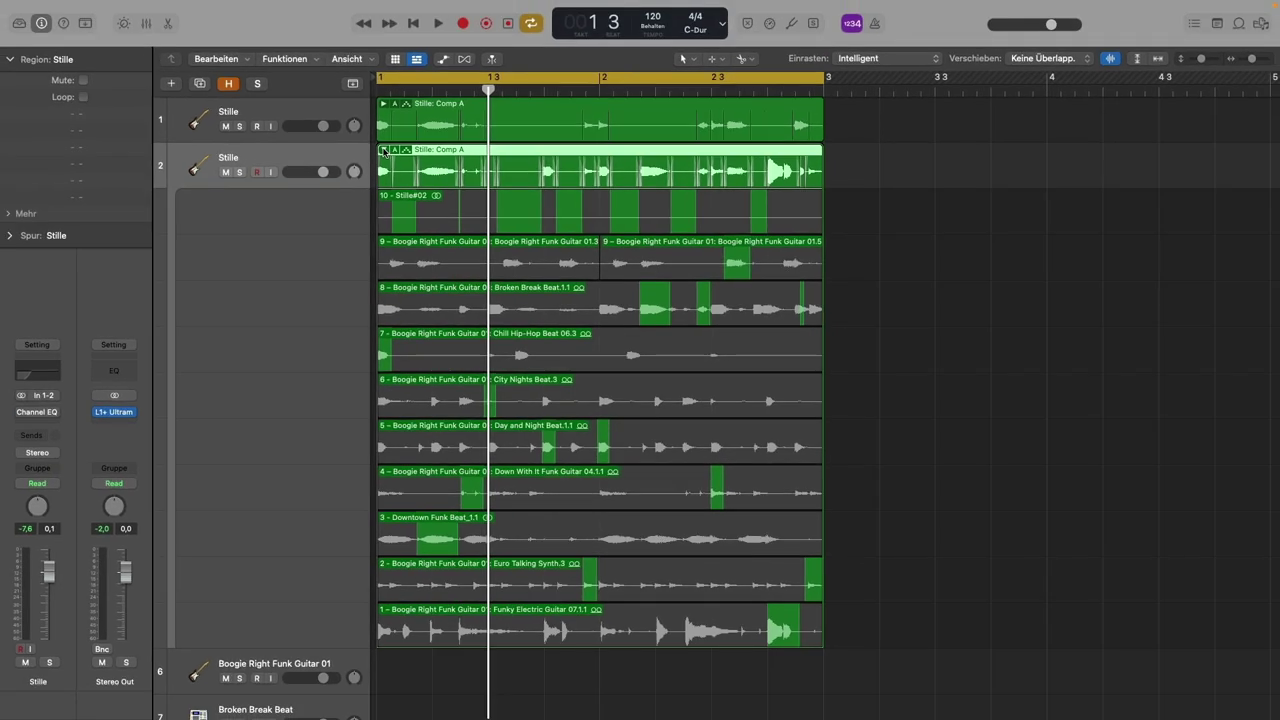
left_click(383, 150)
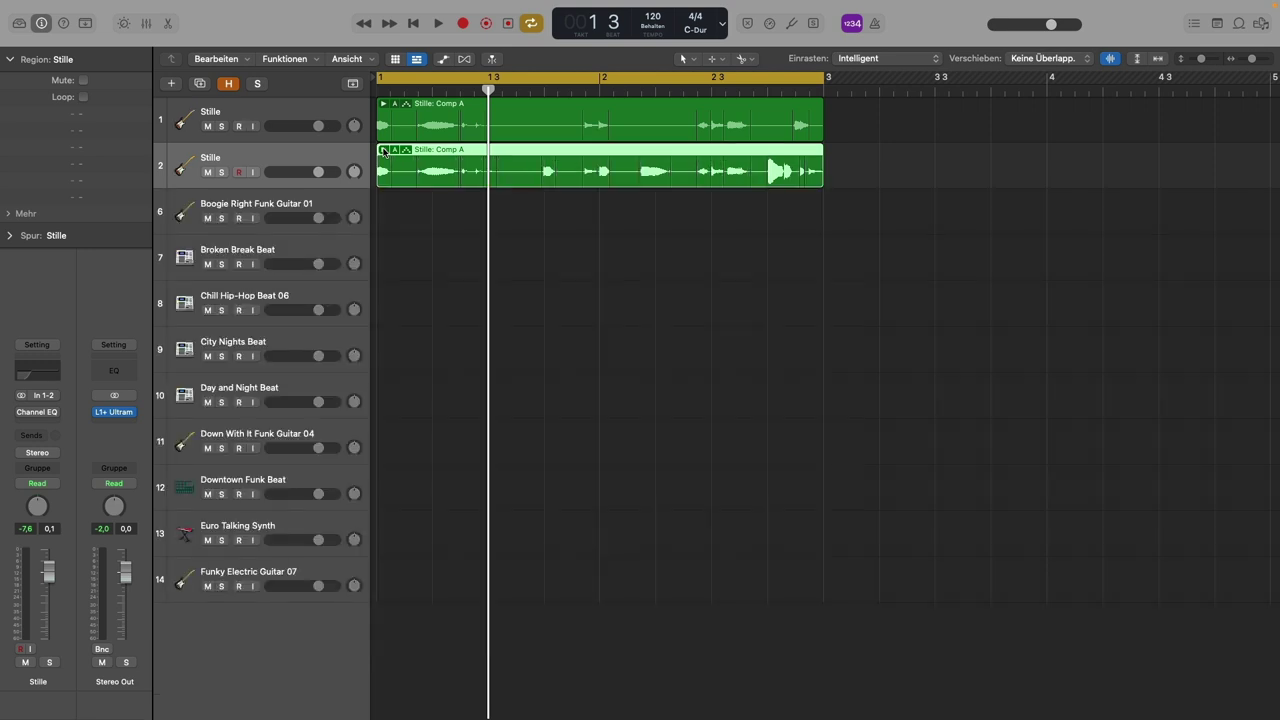
Activate the Channel EQ with its low cut on the first Stille track, inspect its curve and close the plug-in window
left_click(297, 116)
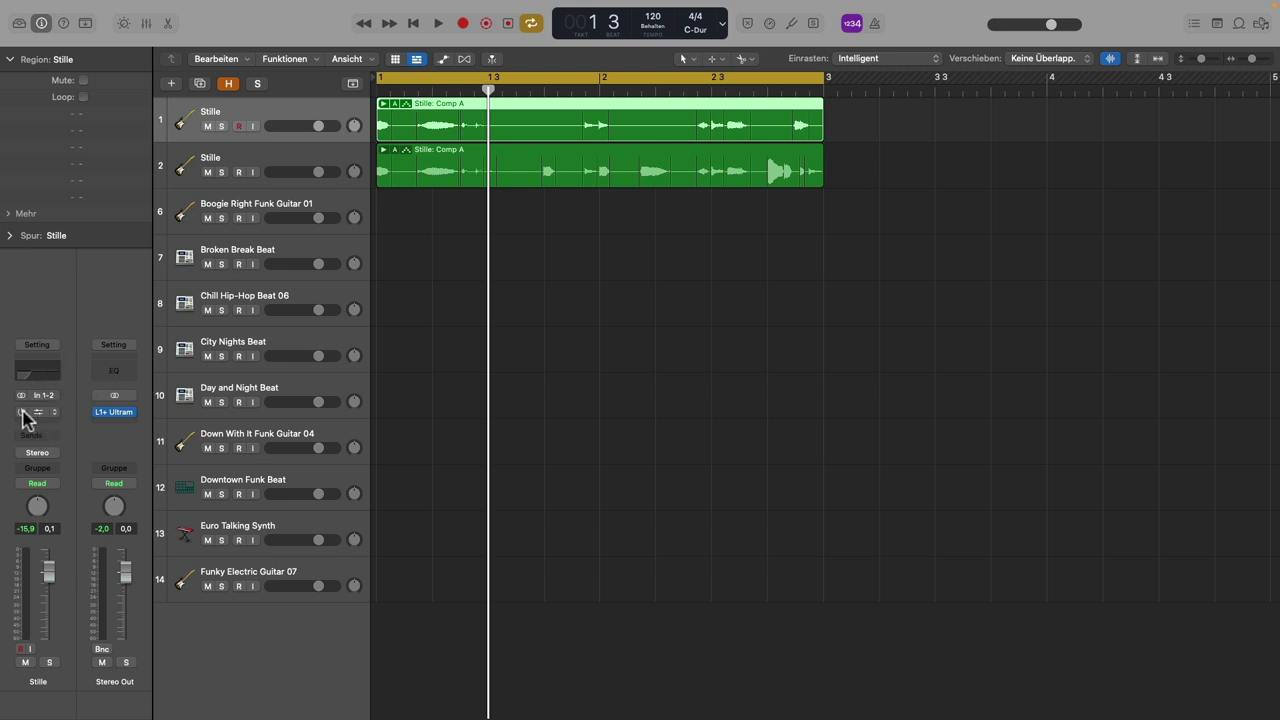
left_click(37, 376)
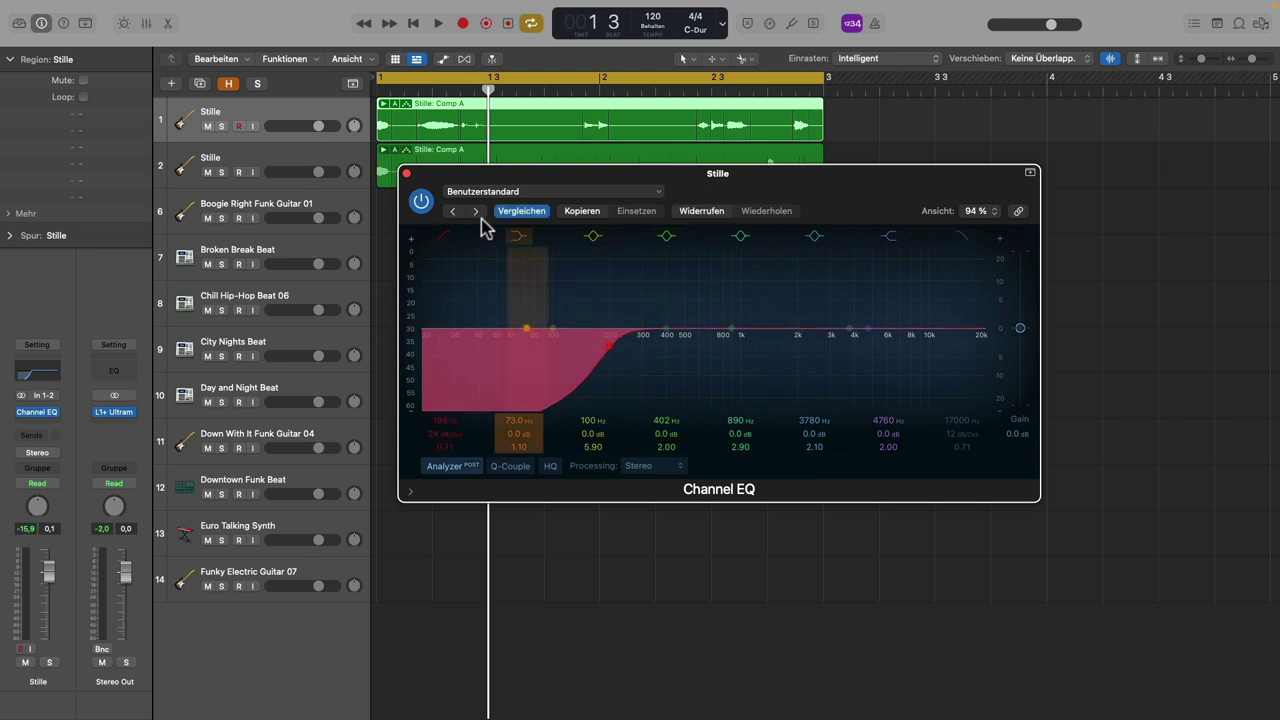
left_click(406, 173)
During cycle playback, pan the first Stille track to the left and the second Stille track to the right
left_click(322, 160)
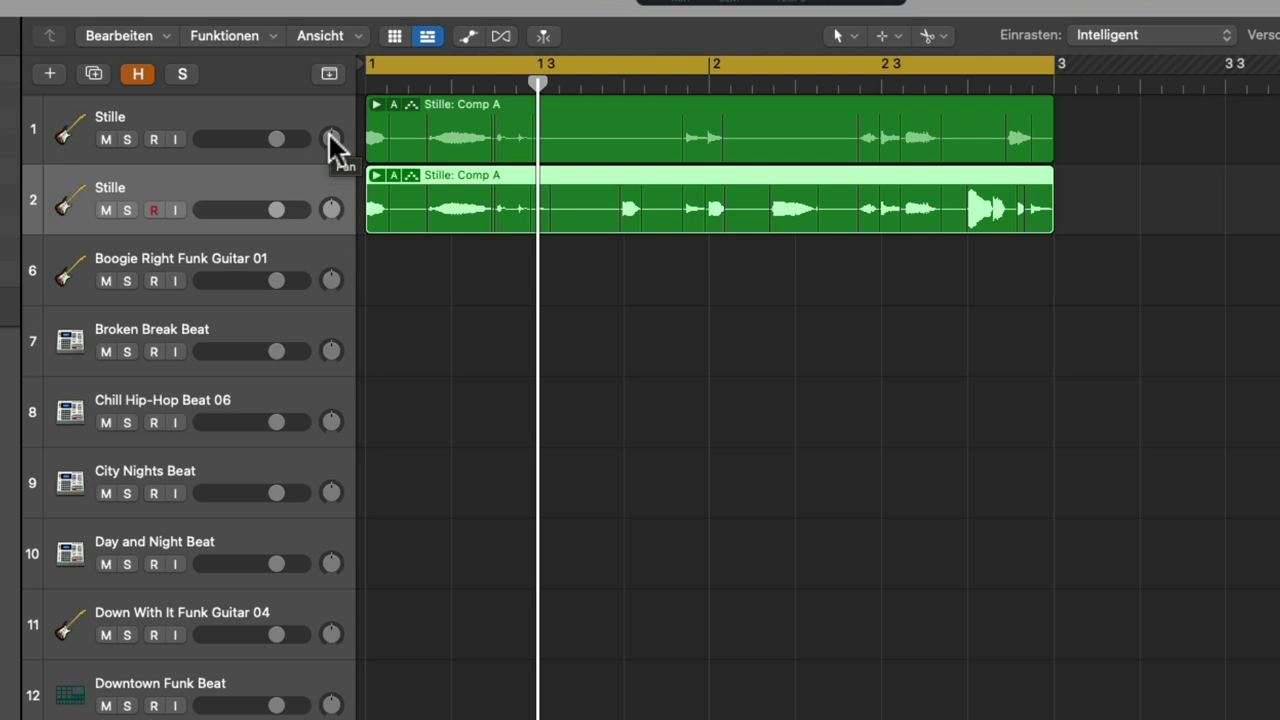
key("space")
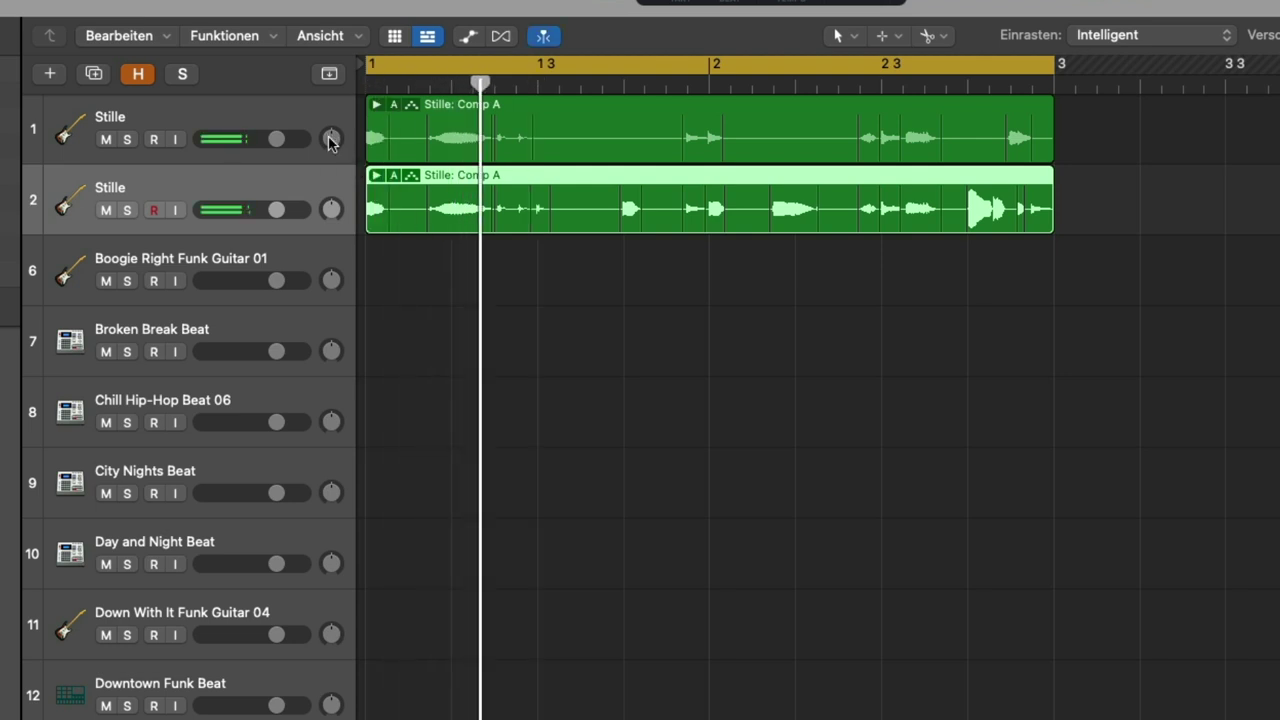
mouse_move(330, 140)
left_mouse_down()
mouse_move(330, 184)
mouse_move(330, 156)
left_mouse_up()
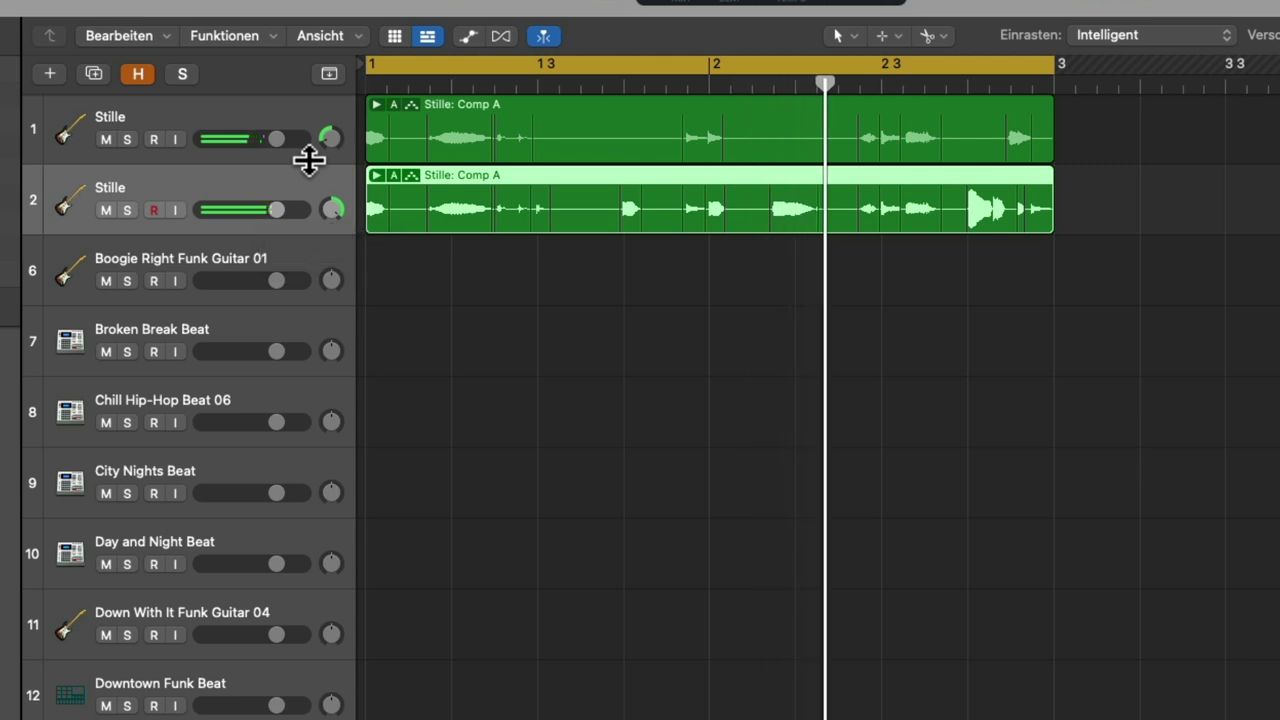
left_click_drag(333, 209, 333, 215)
left_click_drag(329, 171, 349, 137)
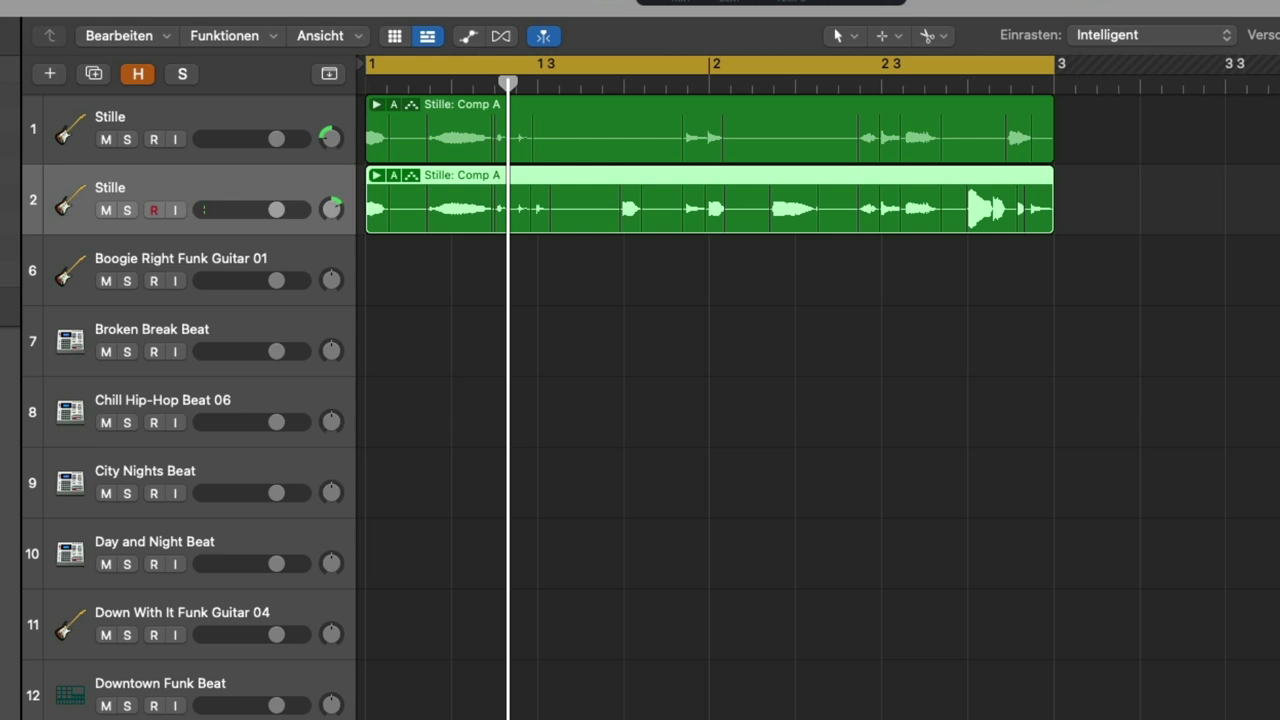
Show the hidden Downtown Hook Beat 03 and Boogie Right Beat 01 tracks and play them together with both comps
left_click(137, 73)
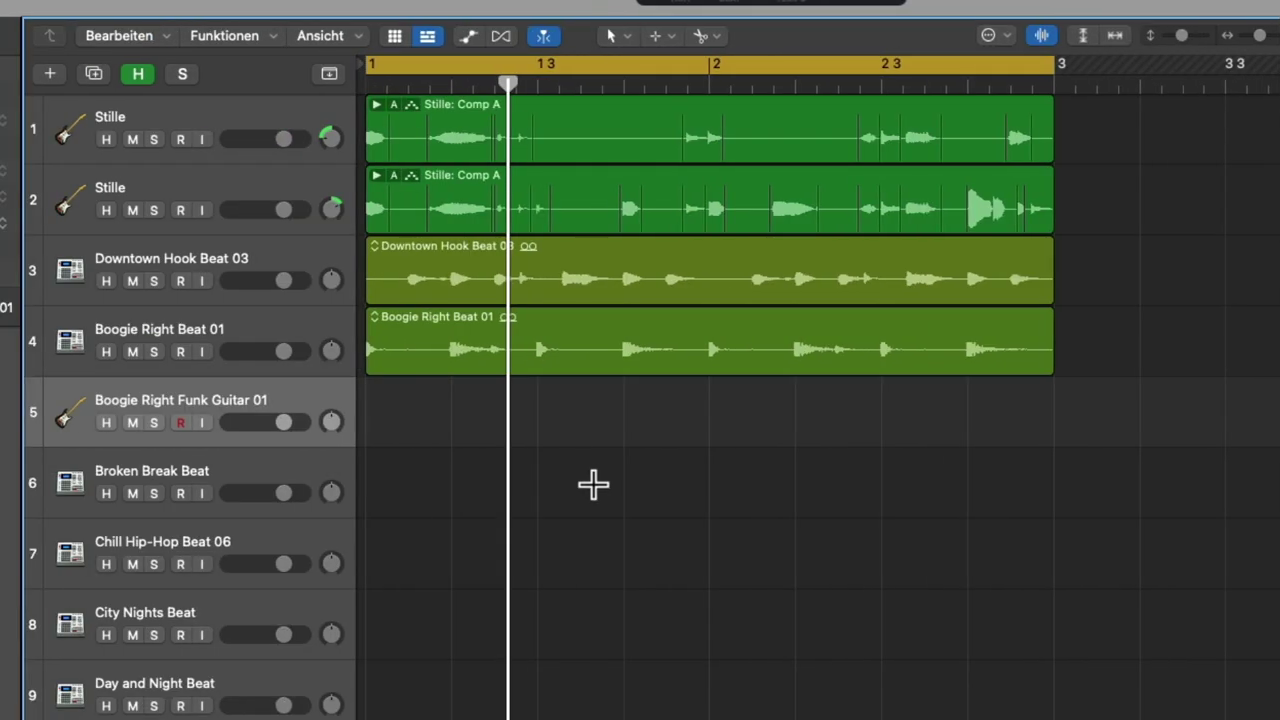
key("space")
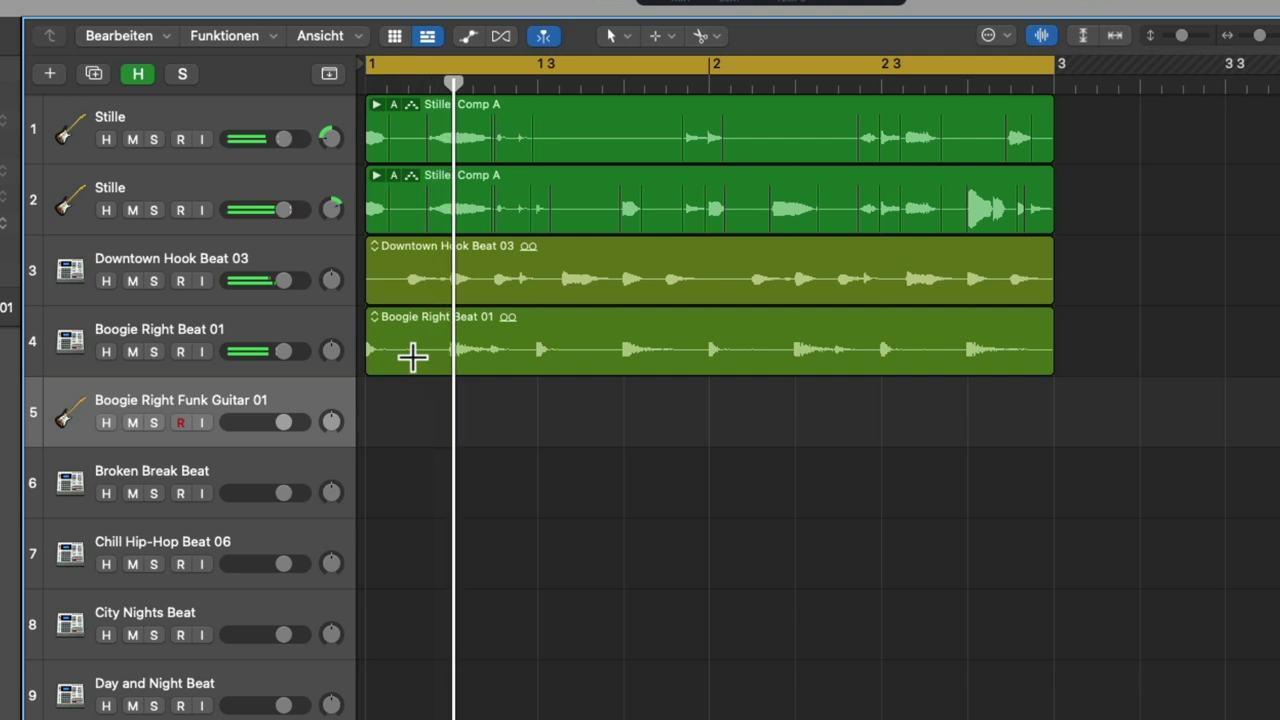
left_click(214, 129)
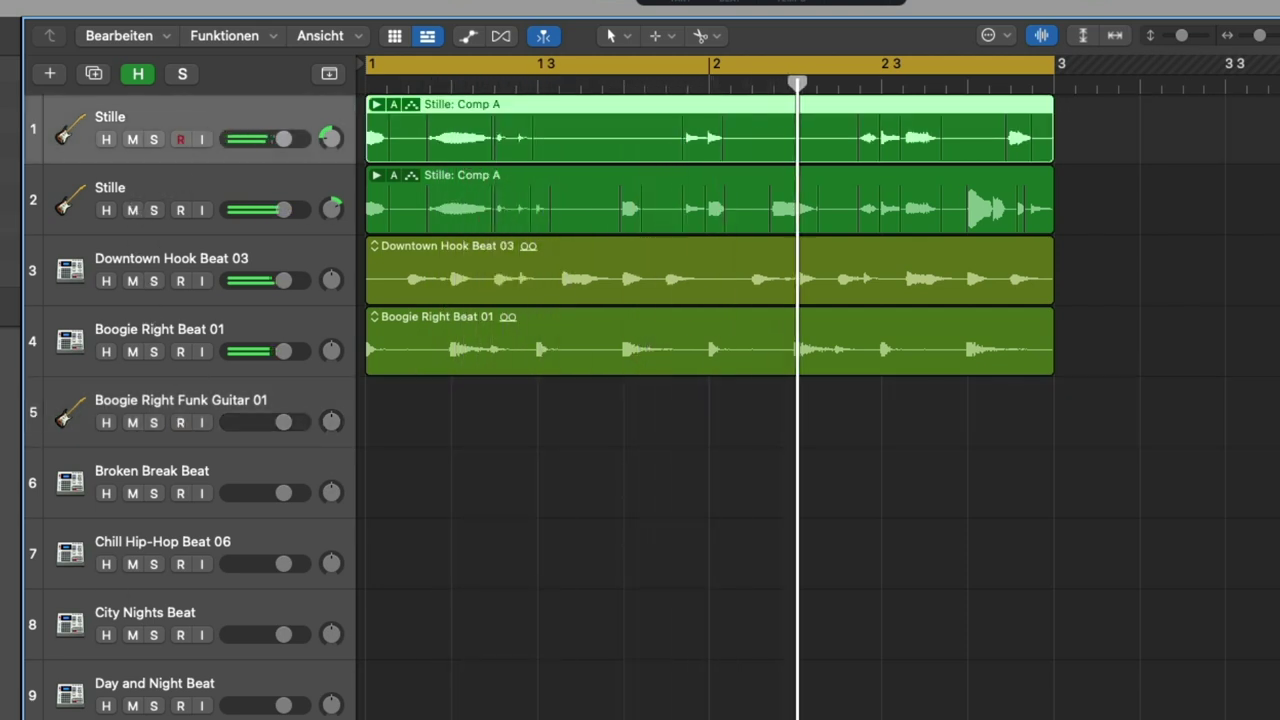
Delete the empty loop tracks from Boogie Right Funk Guitar 01 through Funky Electric Guitar 07
left_click(371, 413)
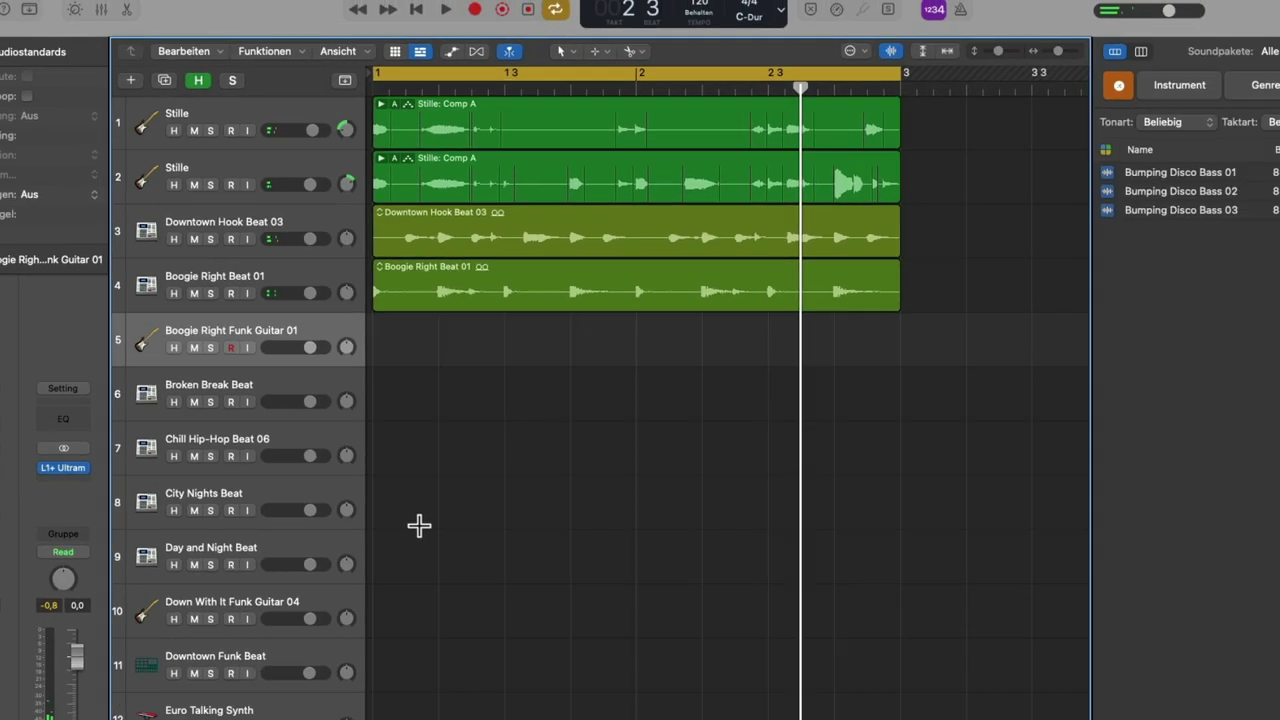
key("super+BackSpace")
key("super+BackSpace")
key("super+BackSpace")
key("super+BackSpace")
key("super+BackSpace")
key("super+BackSpace")
key("super+BackSpace")
key("super+BackSpace")
key("super+BackSpace")
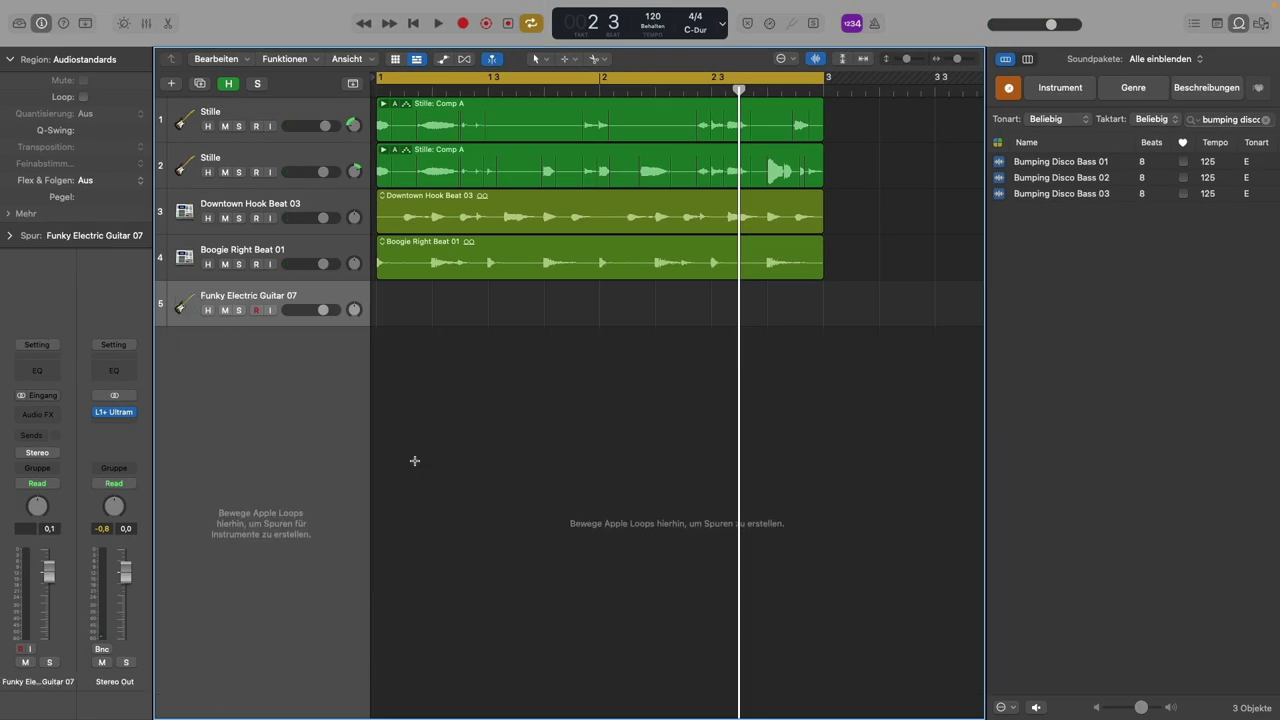
Add the Bumping Disco Bass 02 loop at bar 1 on a new track below the beats and play the groove
left_click(1068, 180)
left_click_drag(1068, 180, 378, 418)
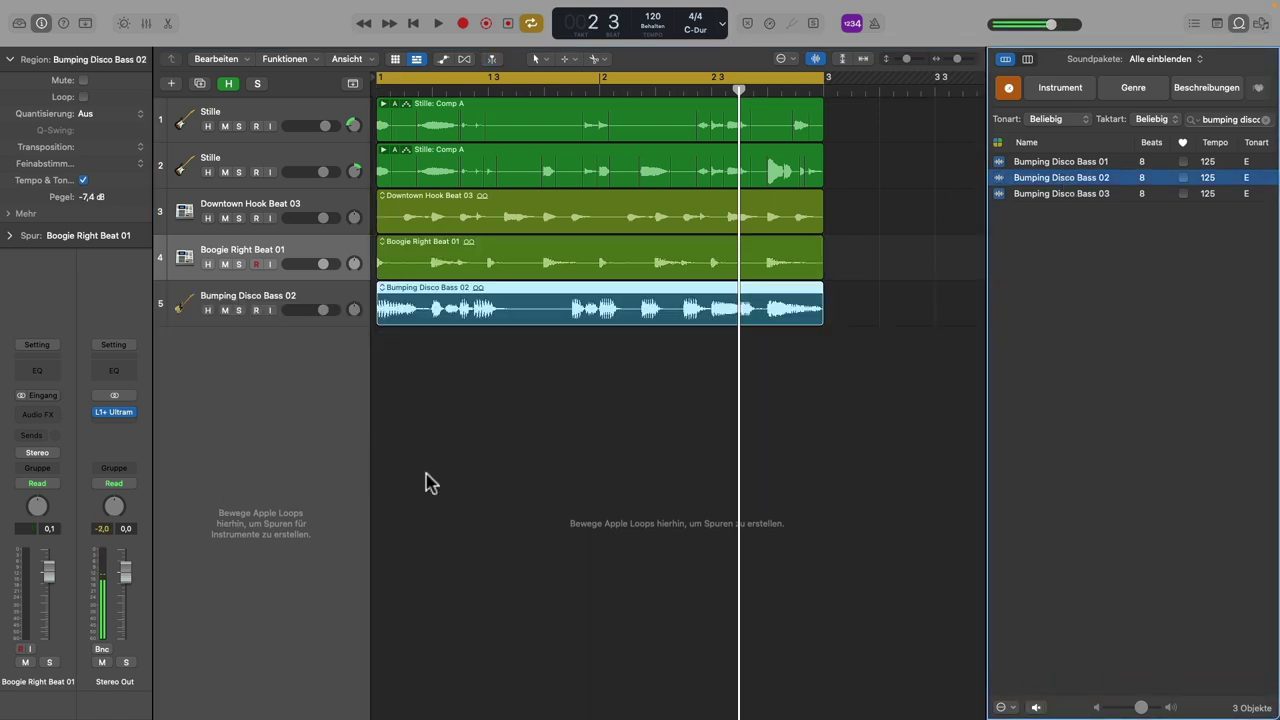
key("space")
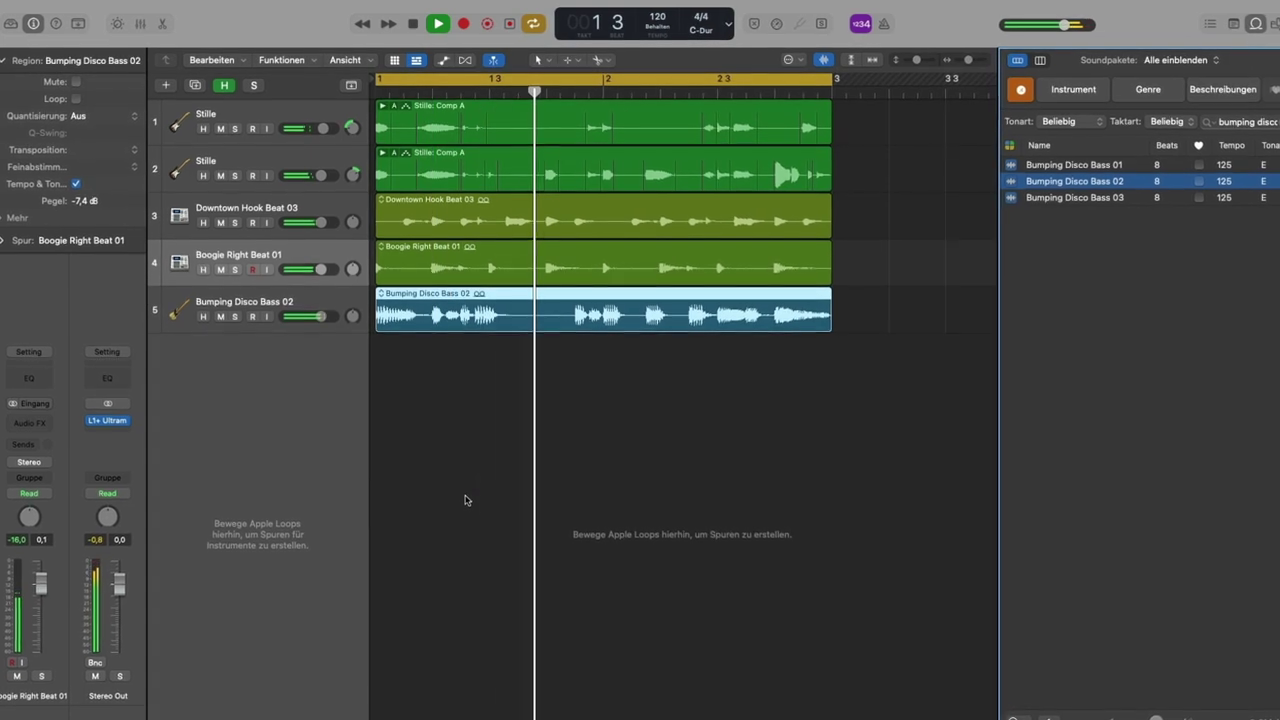